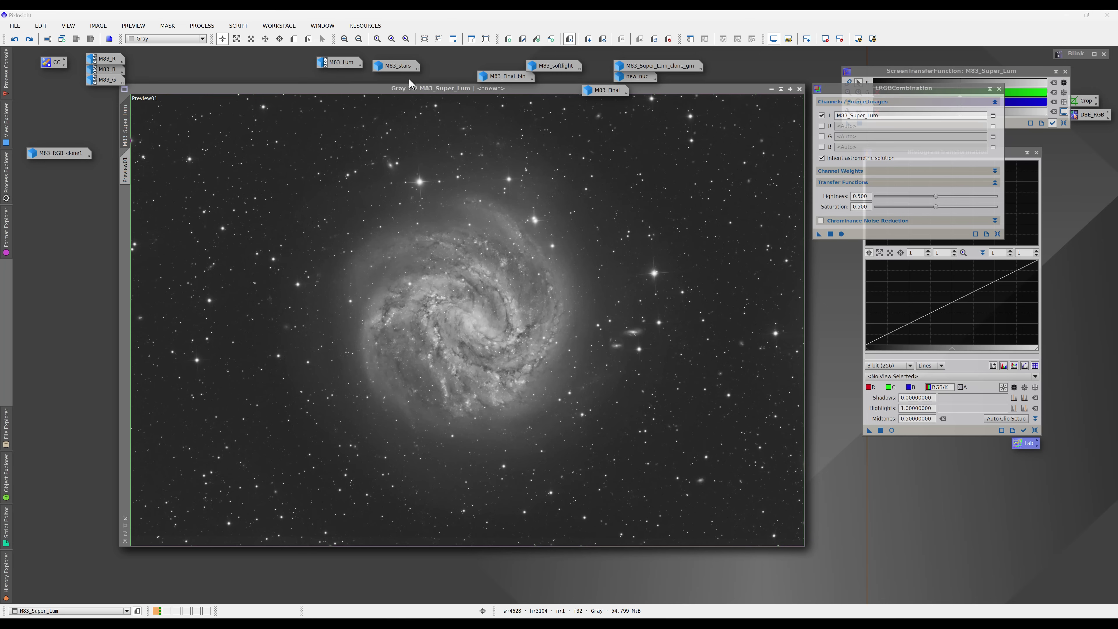
# Step: Compare the M83_Super_Lum and M83_RGB windows, leaving M83_Super_Lum on top with M83_RGB peeking out behind
pyautogui.moveTo(418, 88); pyautogui.dragTo(418, 132)
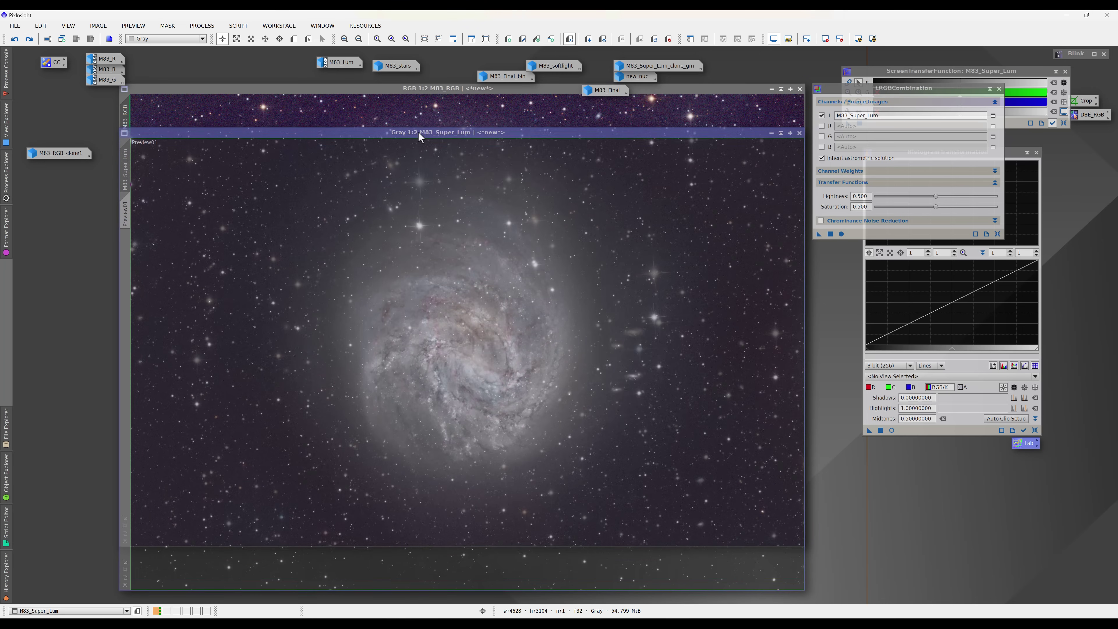
pyautogui.click(435, 88)
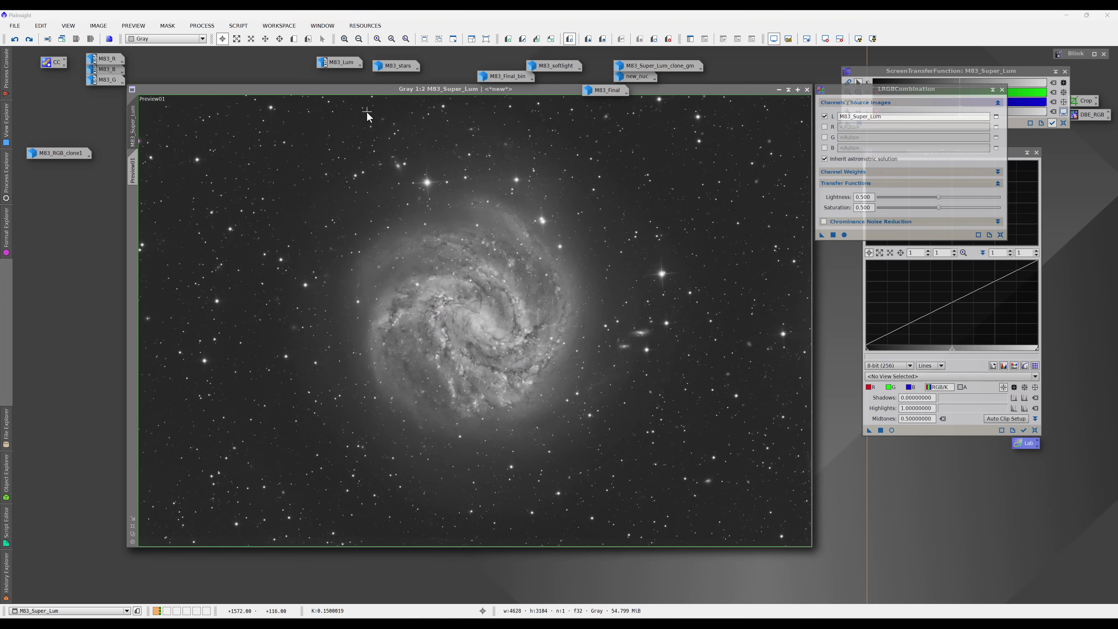
pyautogui.moveTo(400, 88); pyautogui.dragTo(388, 165)
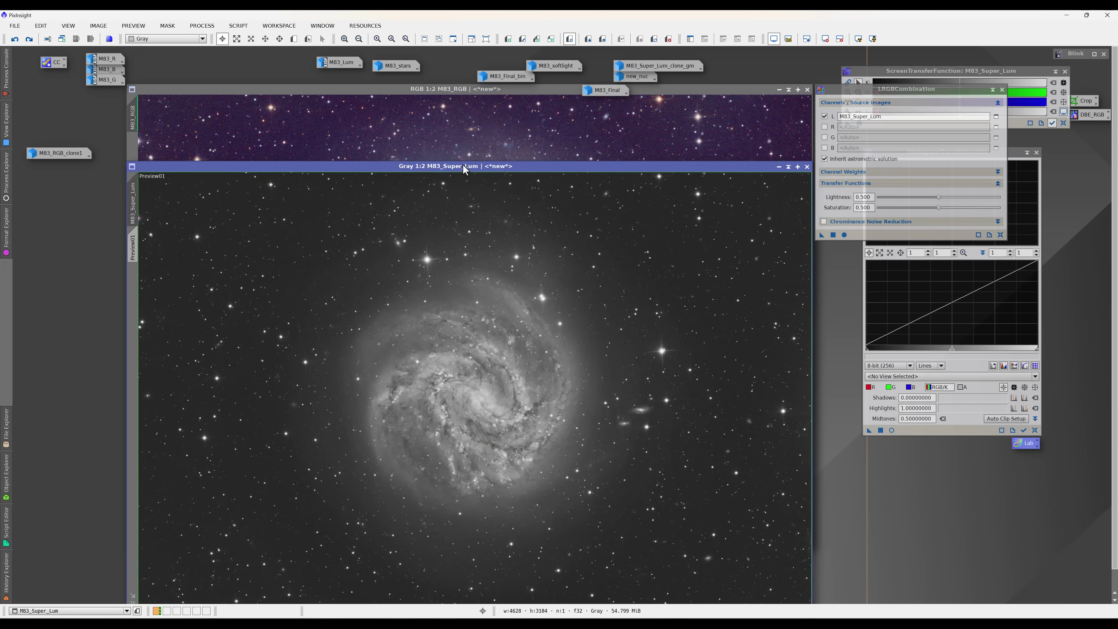
pyautogui.moveTo(462, 164); pyautogui.dragTo(466, 82)
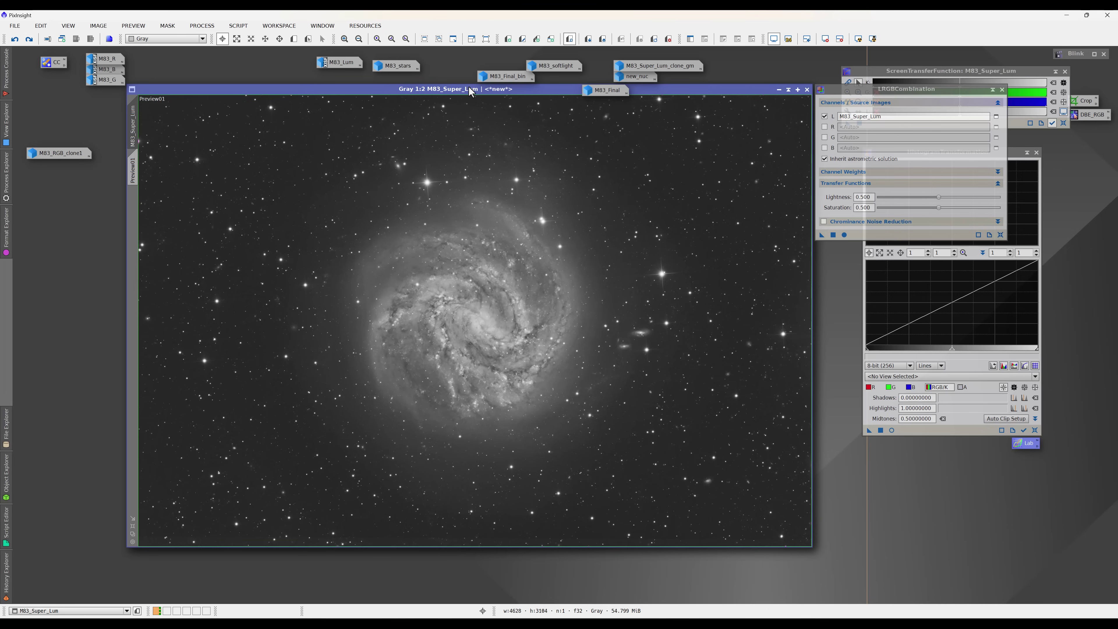
pyautogui.doubleClick(468, 85)
pyautogui.moveTo(566, 136); pyautogui.dragTo(569, 92)
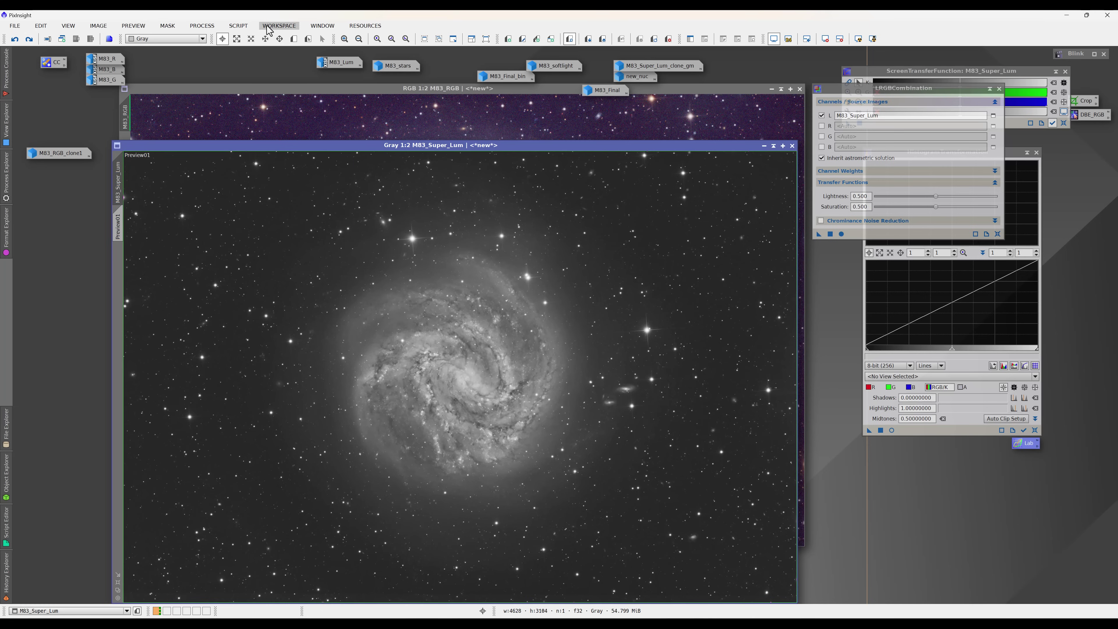
pyautogui.click(249, 29)
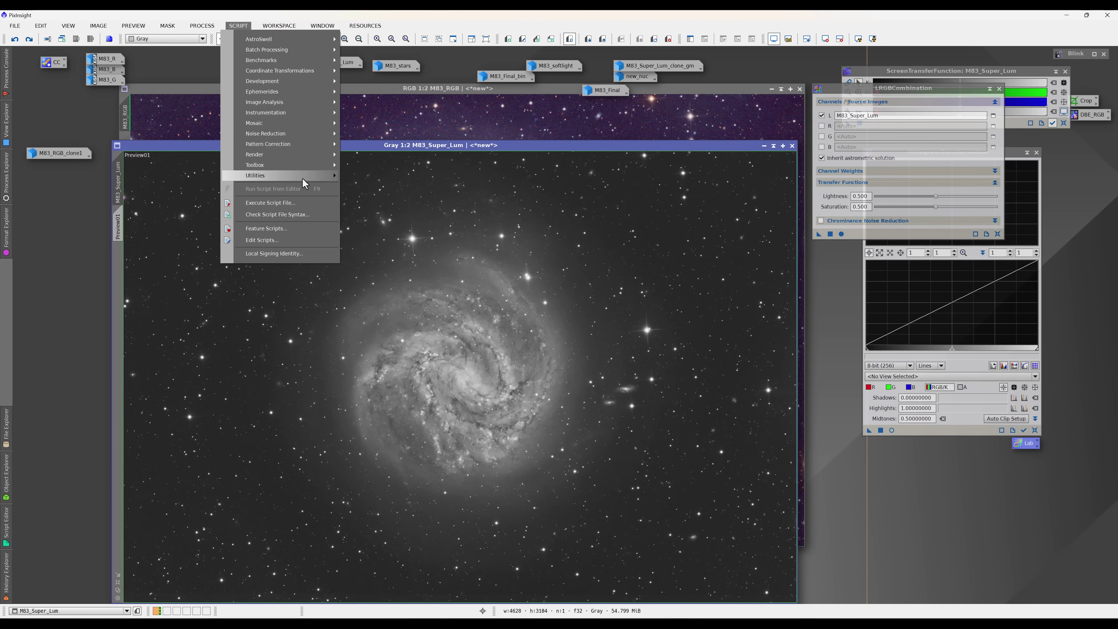
pyautogui.moveTo(303, 179)
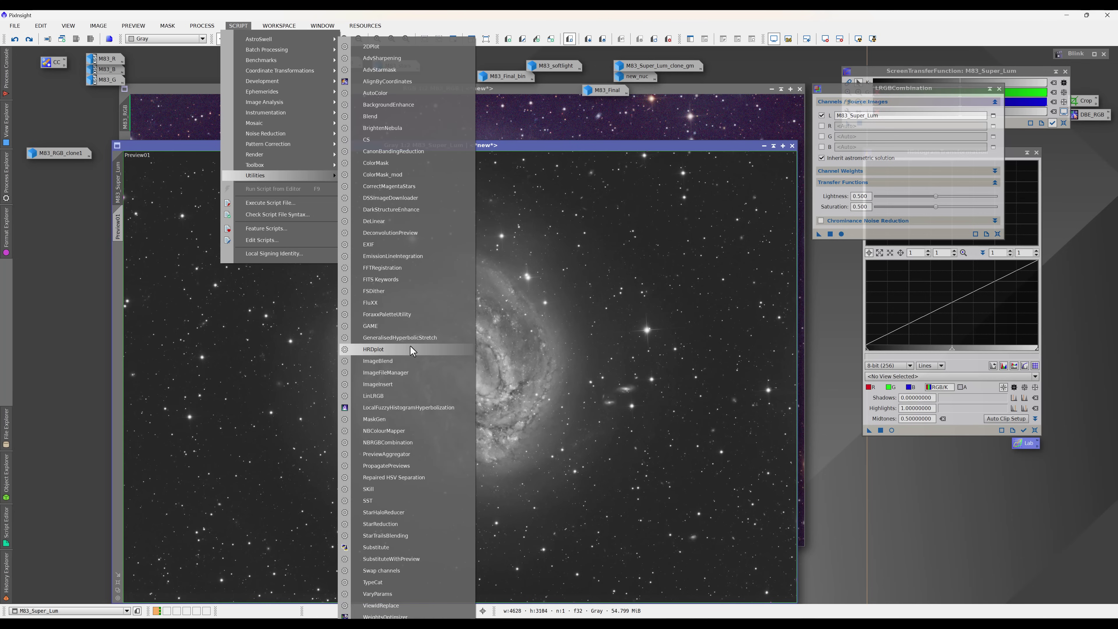
pyautogui.click(415, 364)
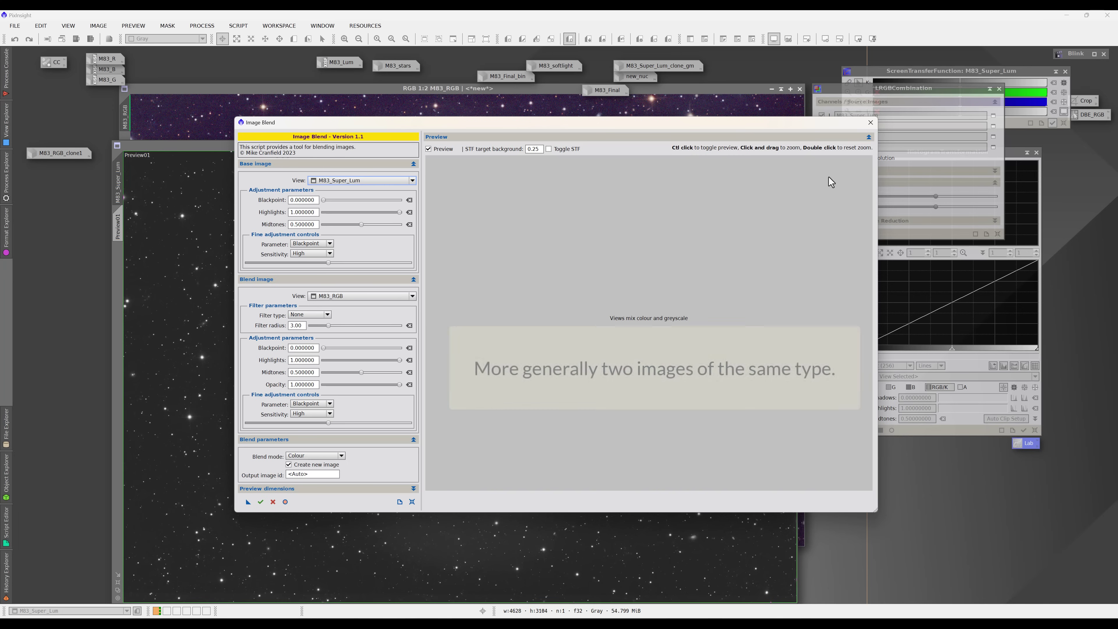
pyautogui.click(870, 123)
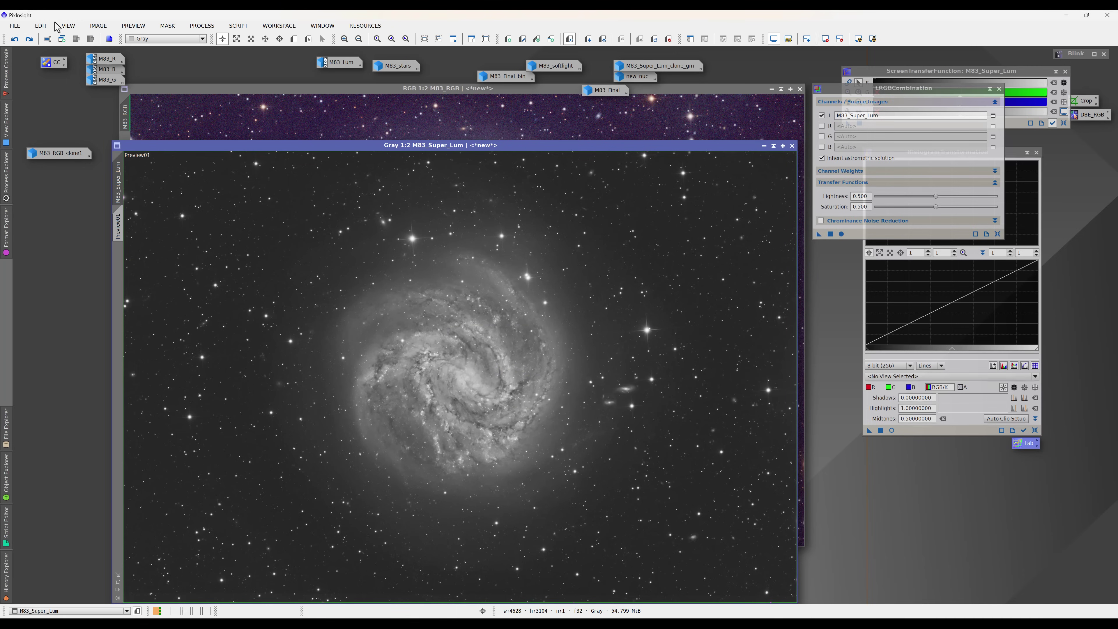
# Step: Convert the M83_Super_Lum luminance image to RGB colour by reapplying ConvertToRGBColor
pyautogui.click(94, 28)
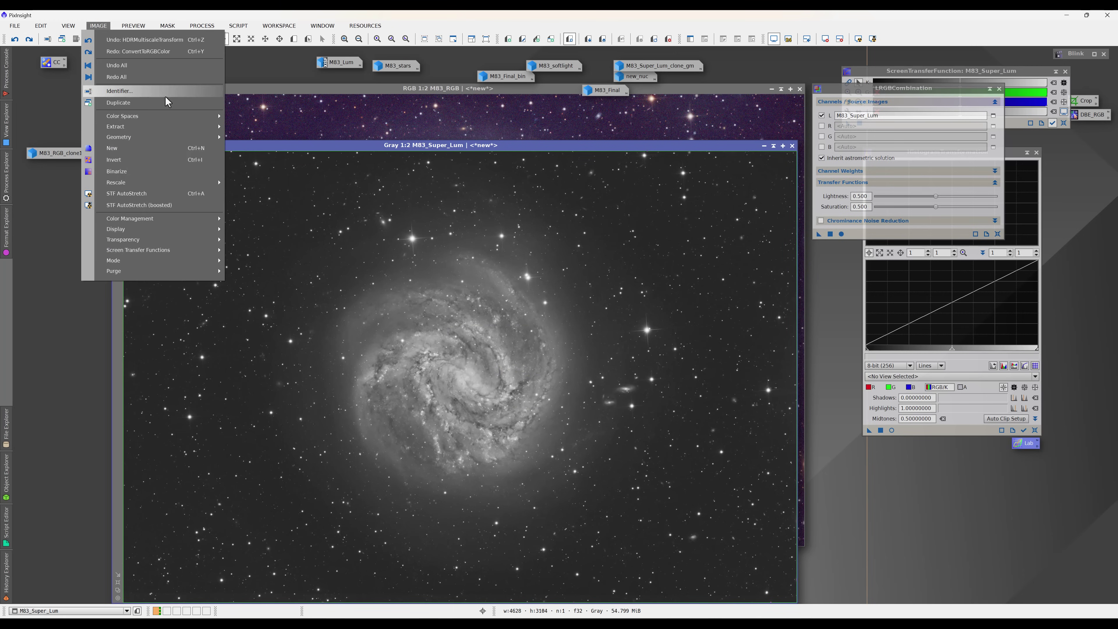
pyautogui.moveTo(185, 116)
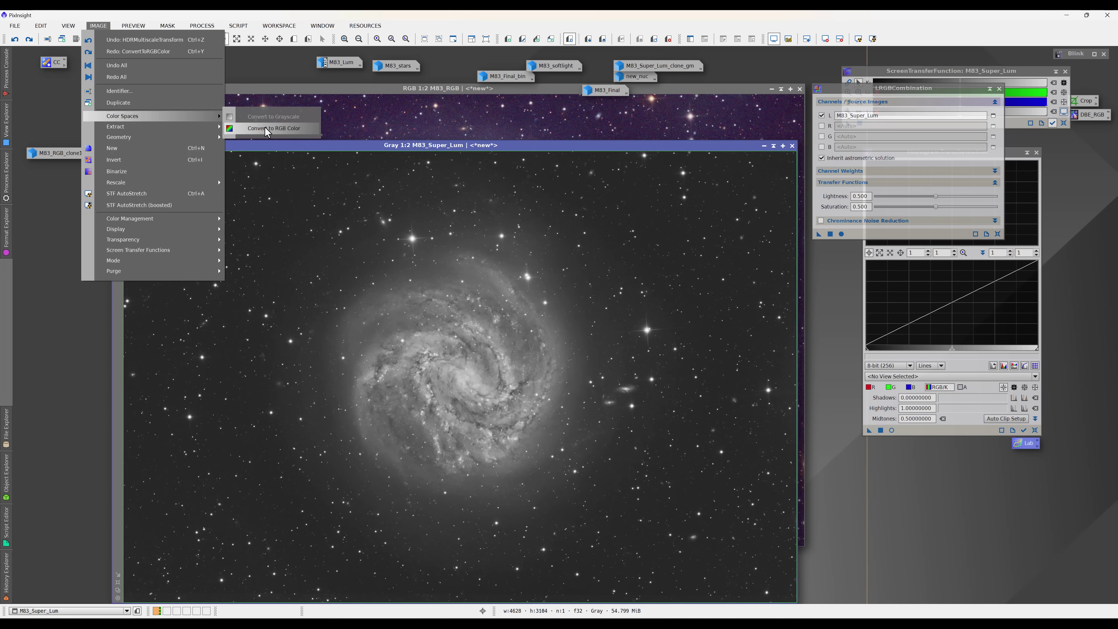
pyautogui.click(384, 147)
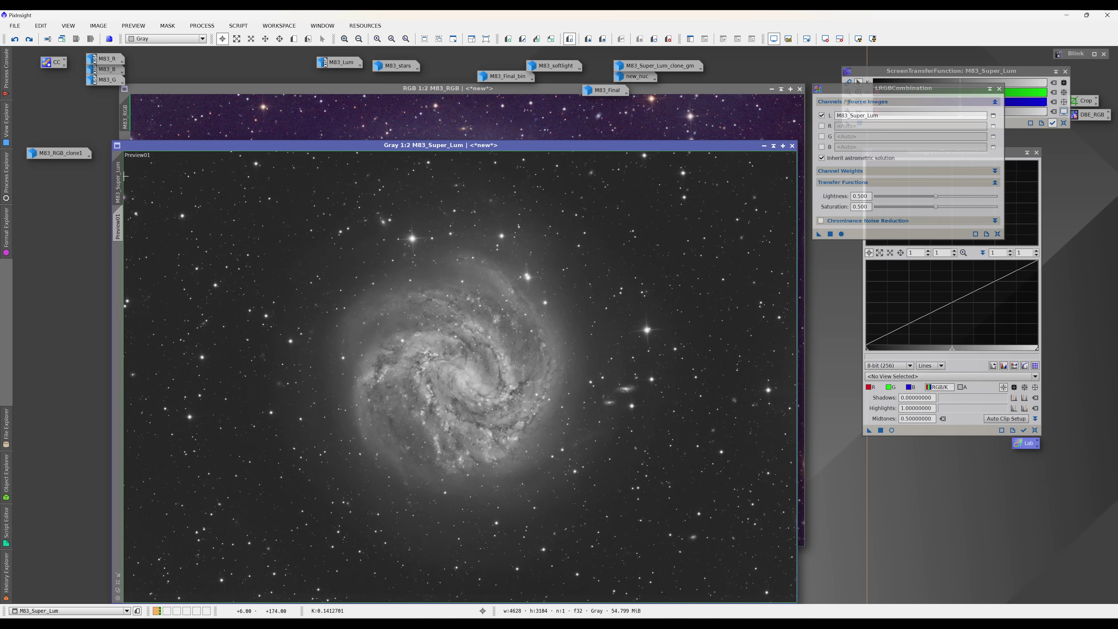
pyautogui.click(28, 40)
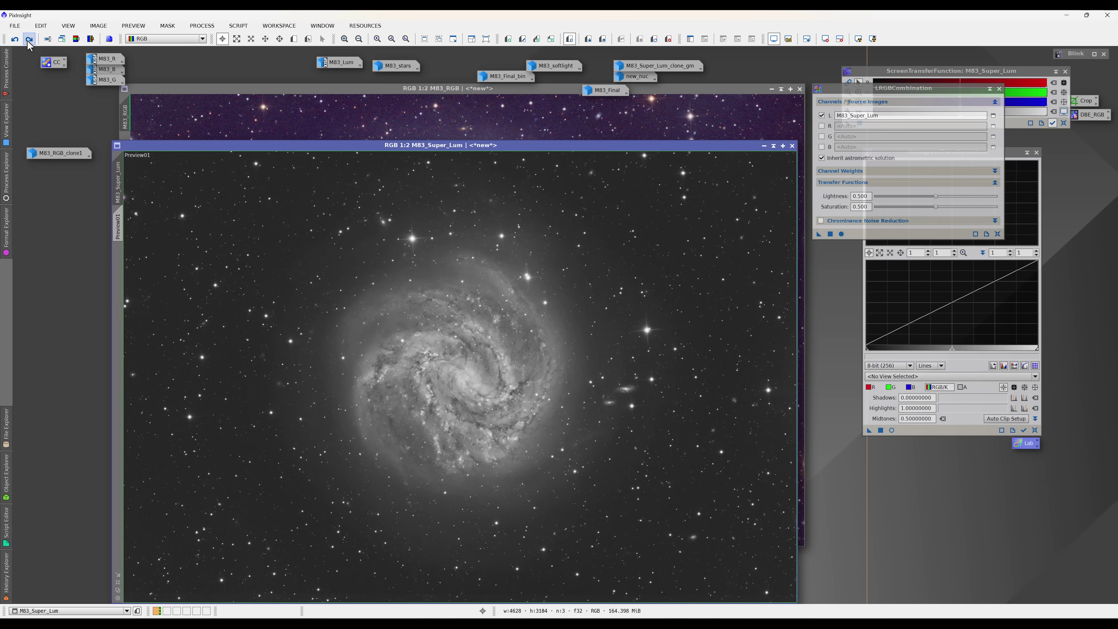
# Step: Launch the ImageBlend script from Script > Utilities and move its dialog up and left
pyautogui.click(238, 25)
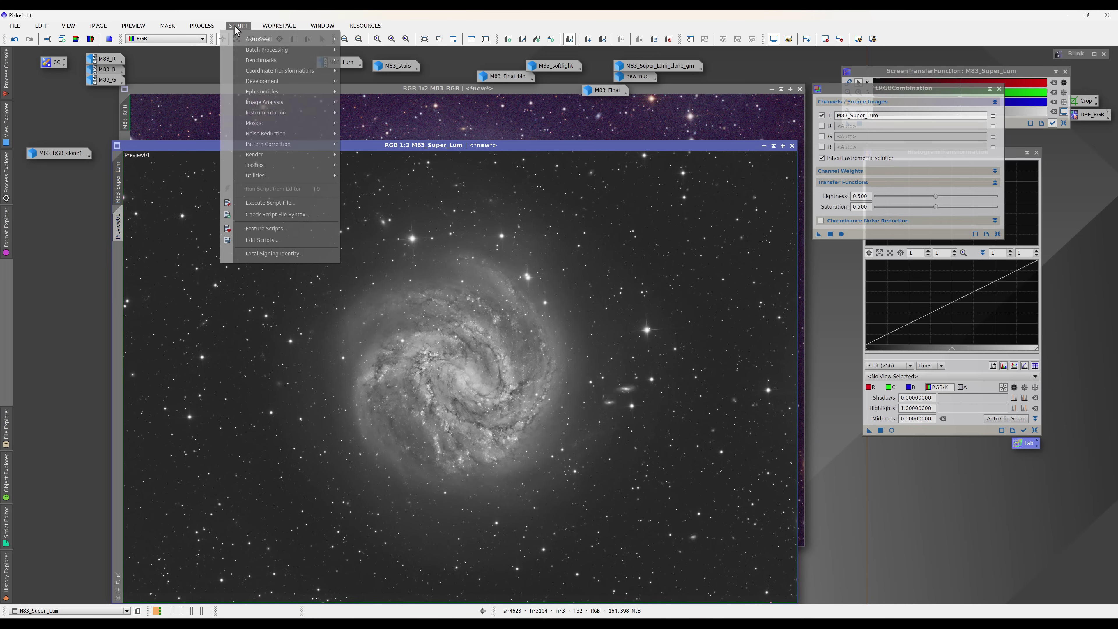
pyautogui.moveTo(279, 25)
pyautogui.moveTo(238, 26)
pyautogui.moveTo(290, 175)
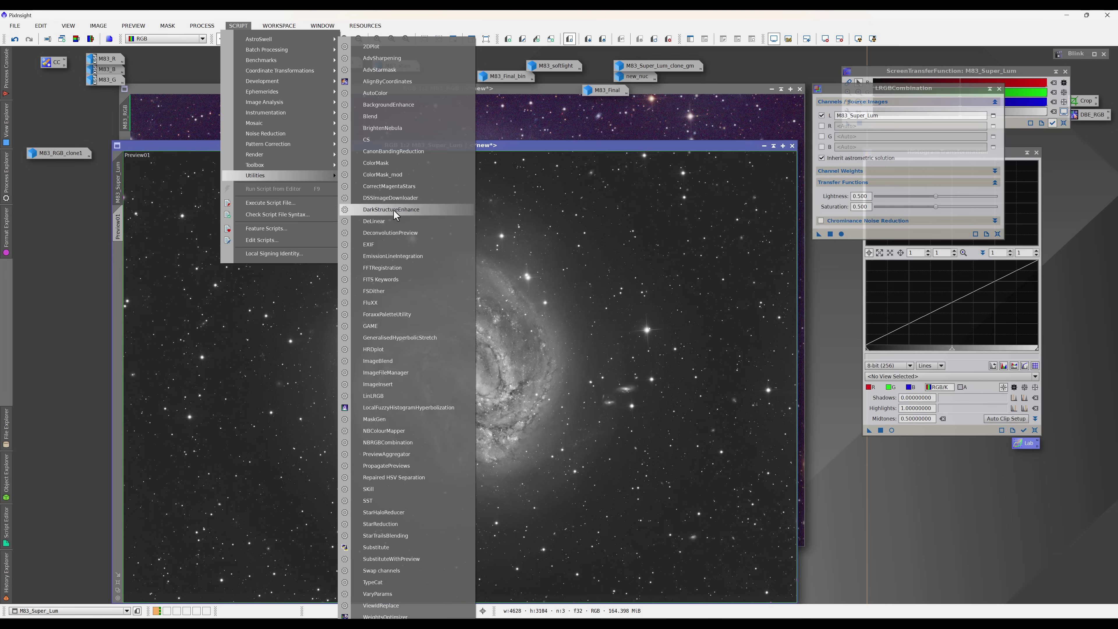
pyautogui.click(407, 361)
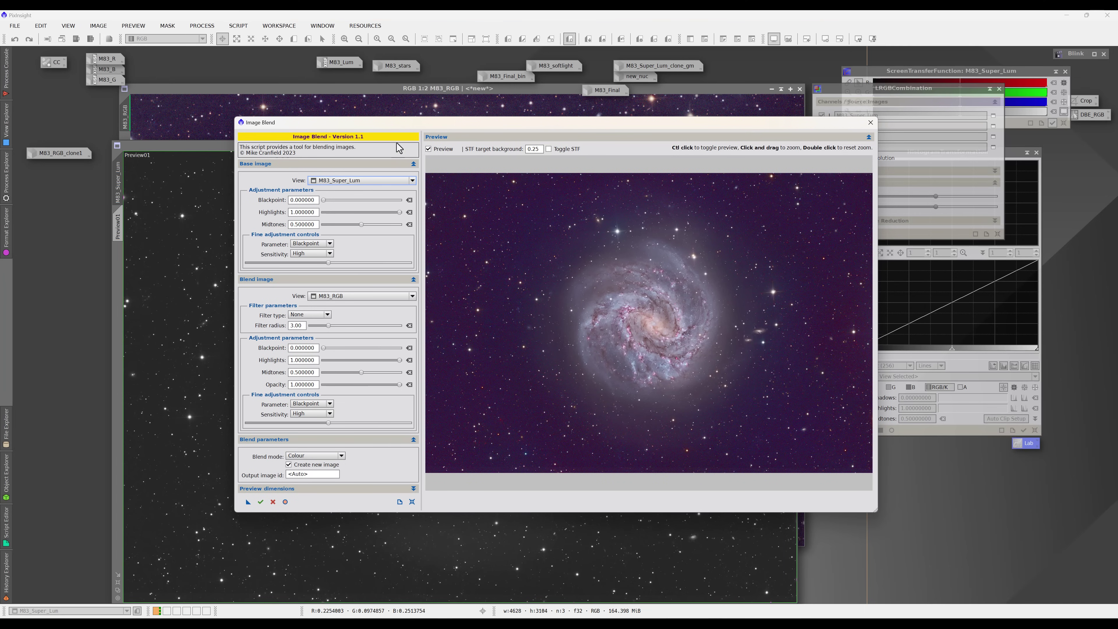
pyautogui.moveTo(417, 126); pyautogui.dragTo(390, 104)
# Step: Try the Replace blend mode for M83_RGB, then set it back to Colour
pyautogui.click(311, 435)
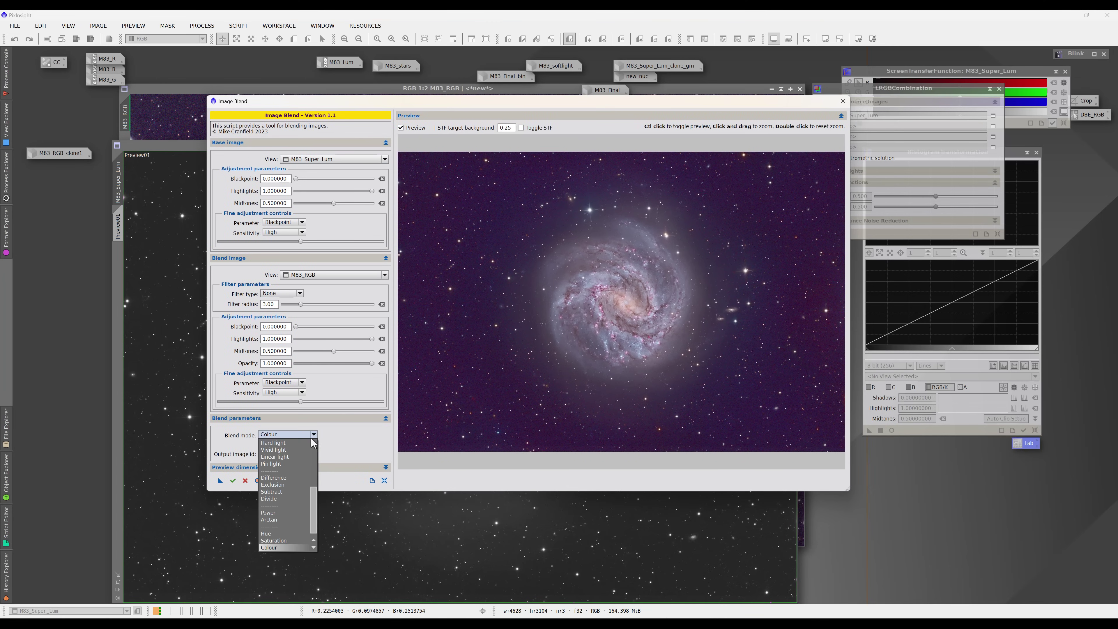
pyautogui.scroll(4, 317, 488)
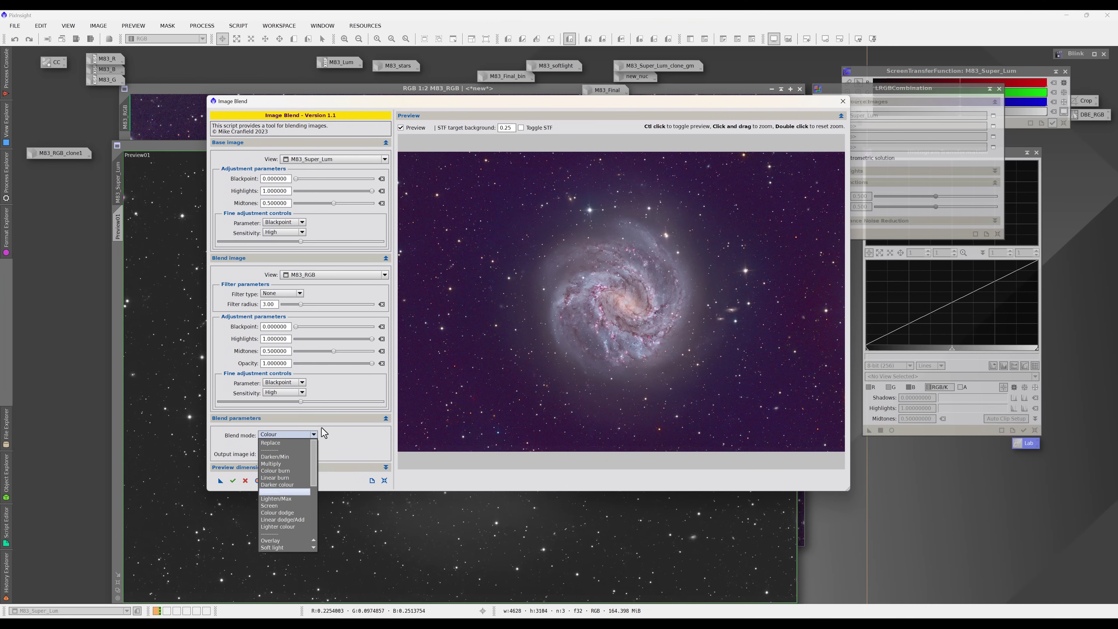
pyautogui.click(278, 449)
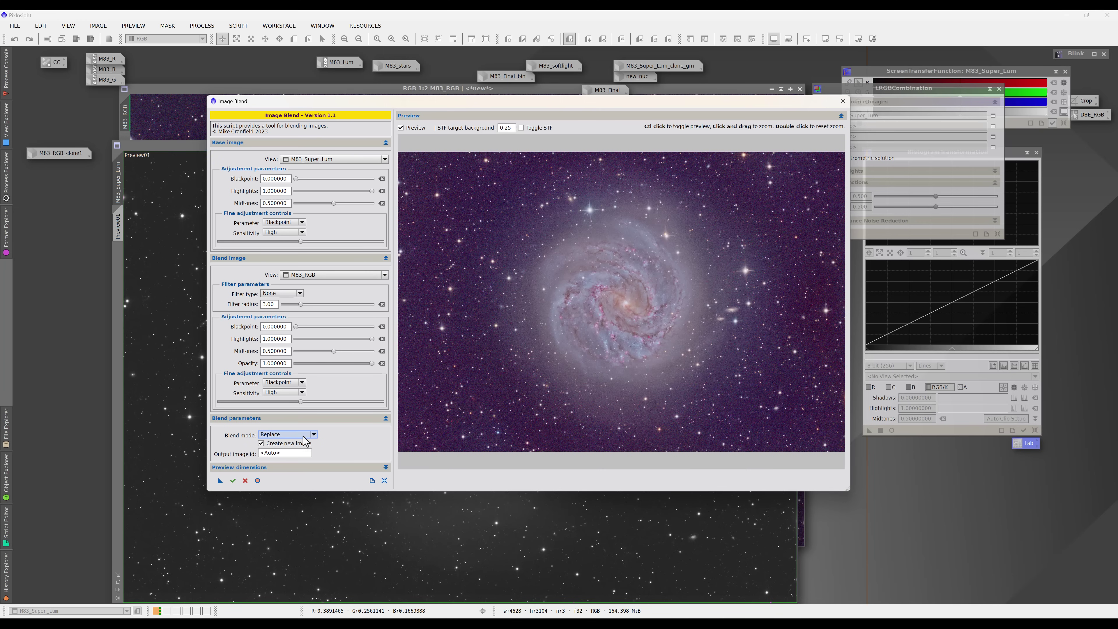
pyautogui.moveTo(304, 436)
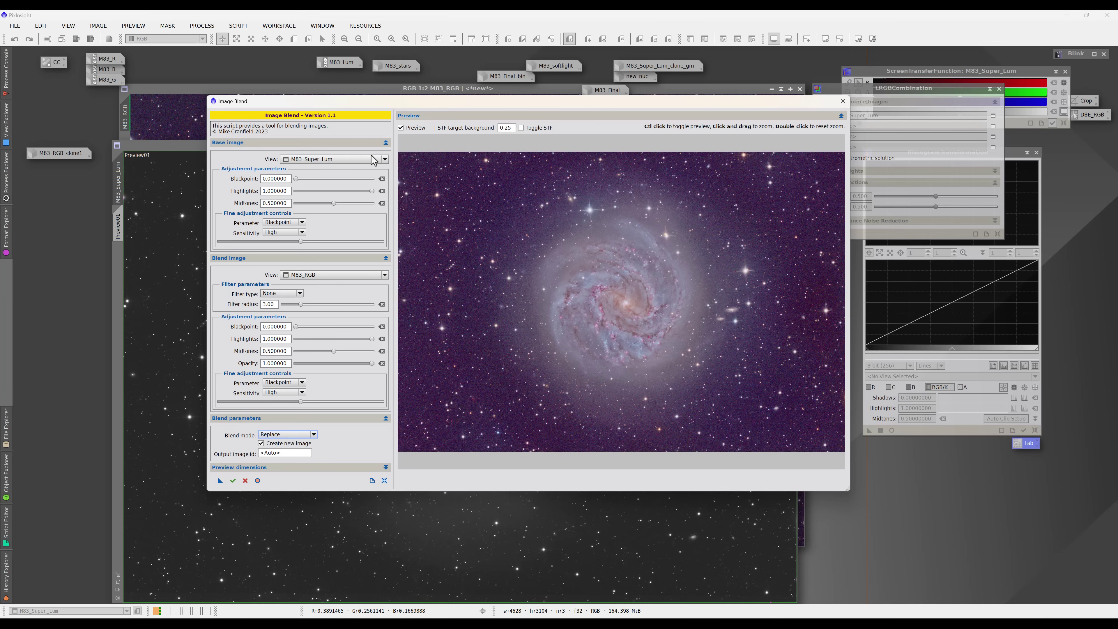
pyautogui.click(313, 435)
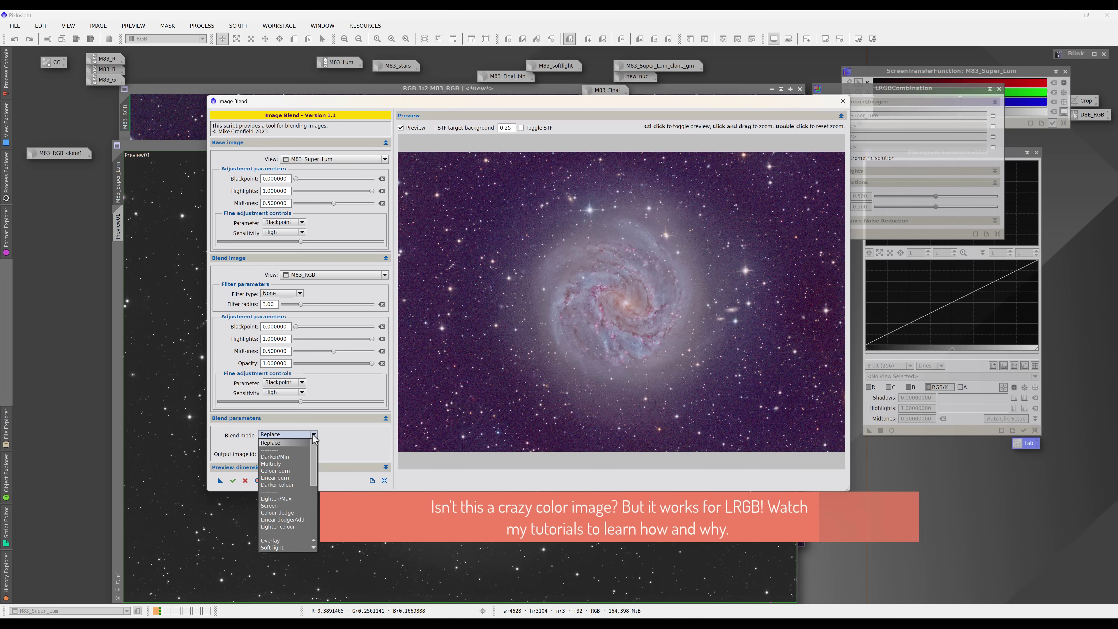
pyautogui.scroll(-5, 317, 541)
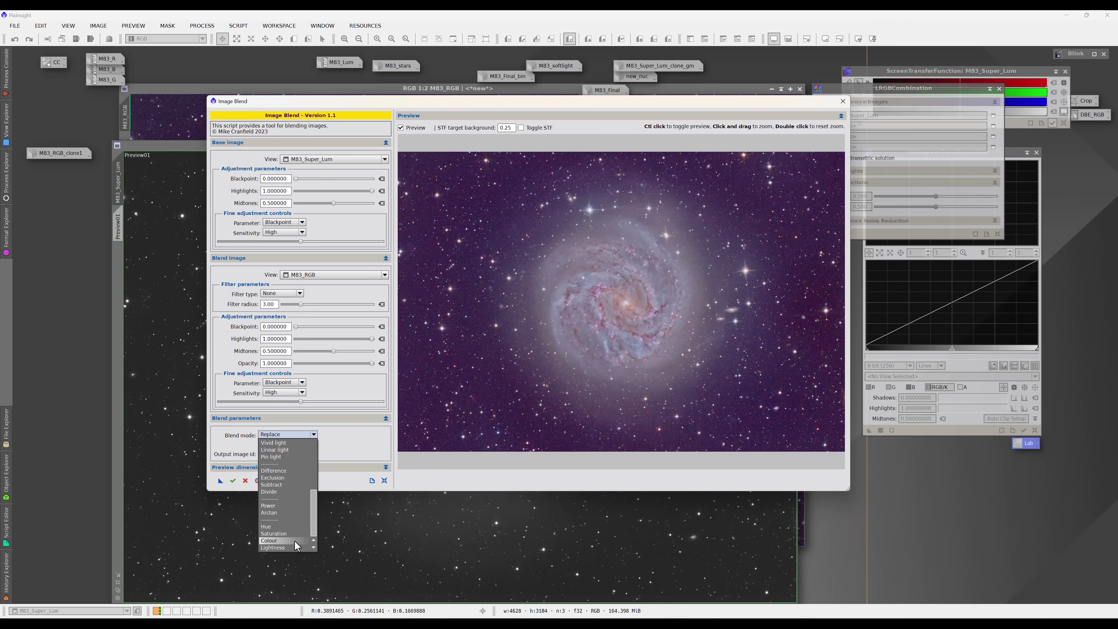
pyautogui.click(295, 540)
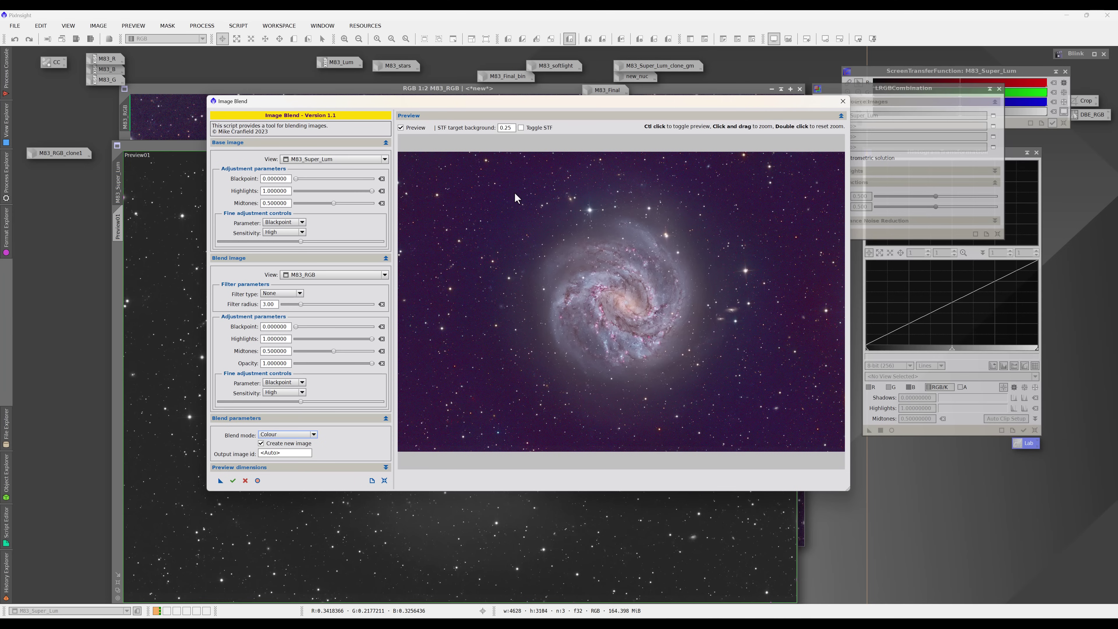
# Step: Zoom the preview into the galaxy and raise M83_RGB's blackpoint to about 0.05
pyautogui.moveTo(552, 245); pyautogui.dragTo(724, 393)
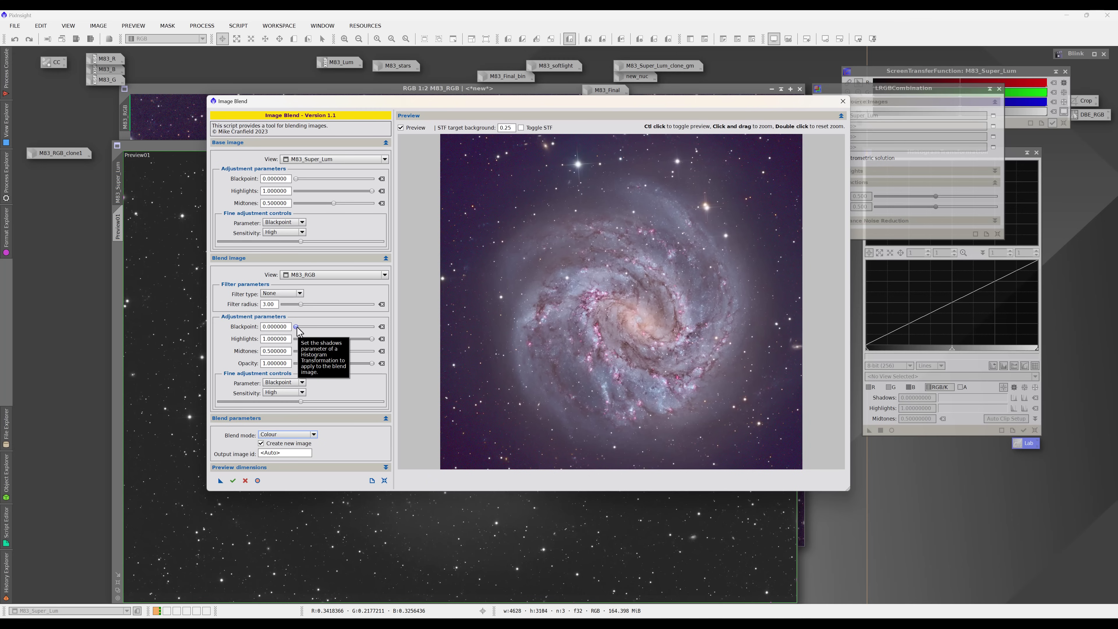
pyautogui.moveTo(297, 327); pyautogui.dragTo(301, 328)
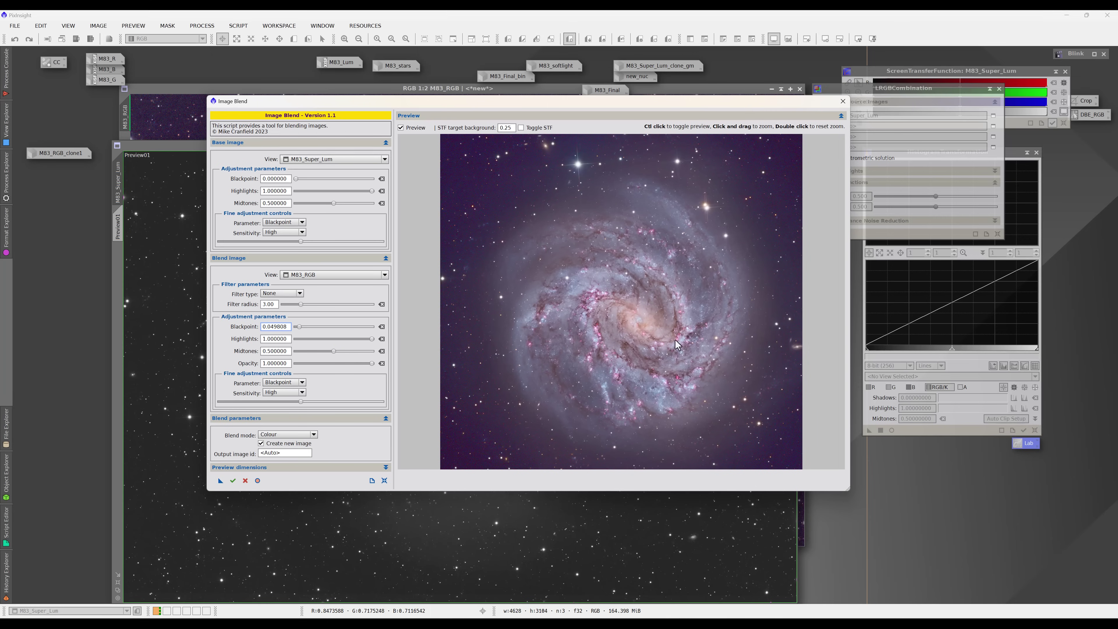
pyautogui.moveTo(518, 247); pyautogui.dragTo(713, 454)
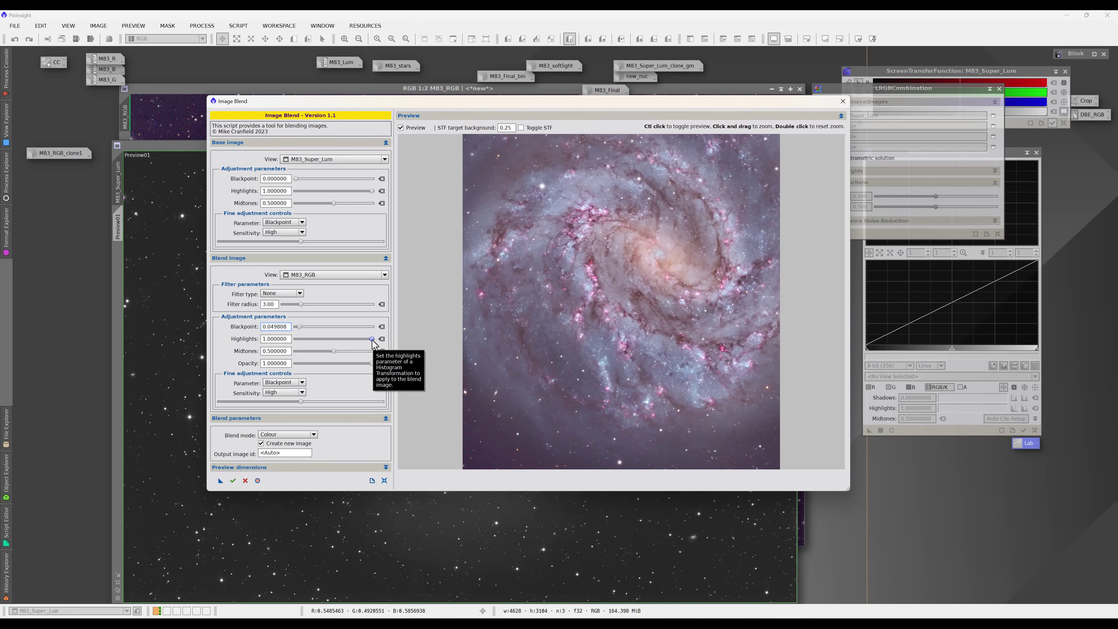
# Step: Test lower highlights on the colour layer, settle on 0.839080, and raise midtones to 0.582375
pyautogui.moveTo(371, 340); pyautogui.dragTo(363, 343)
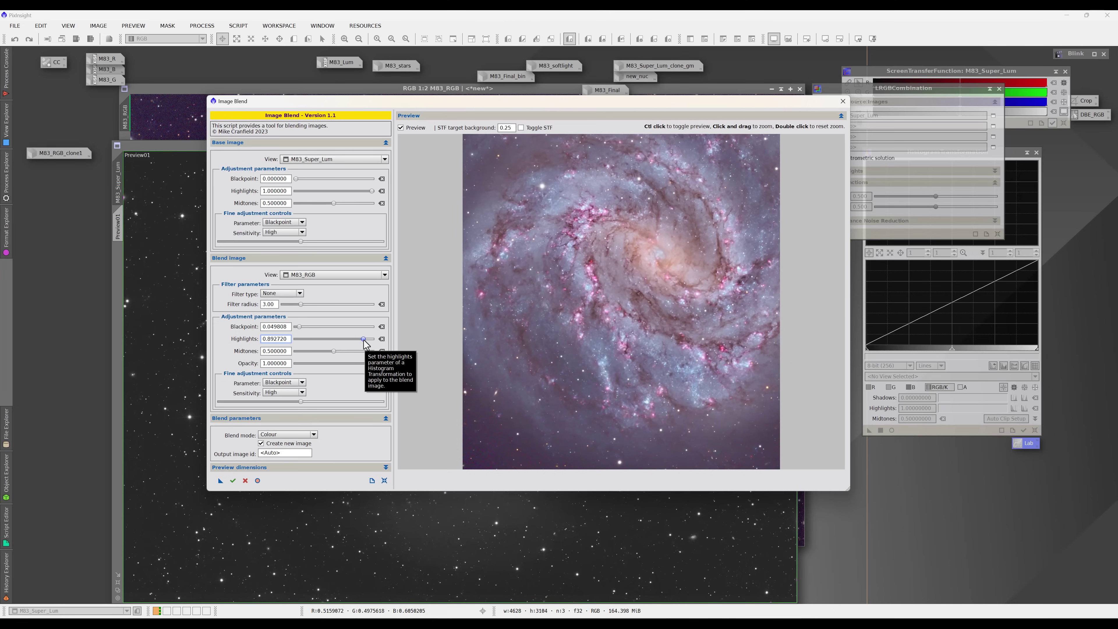
pyautogui.moveTo(364, 342); pyautogui.dragTo(355, 339)
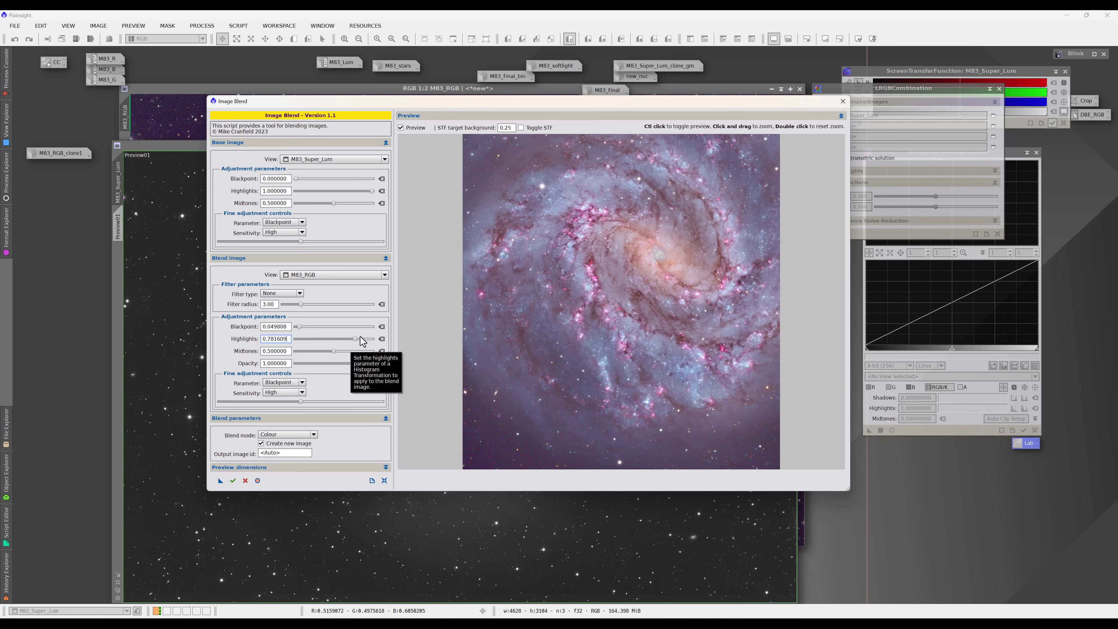
pyautogui.moveTo(356, 339); pyautogui.dragTo(343, 340)
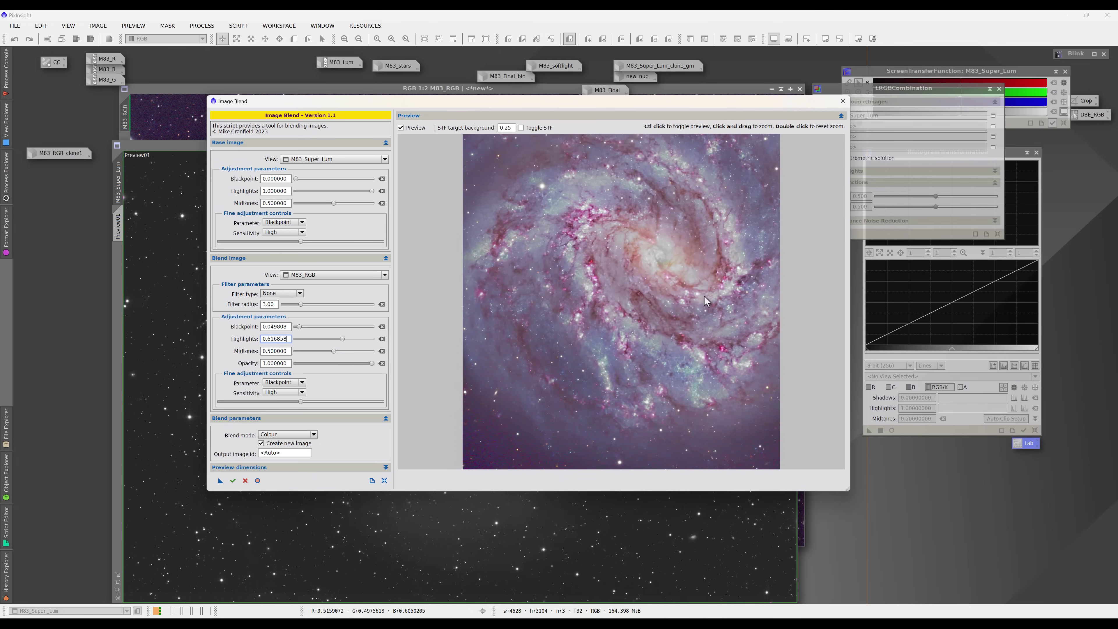
pyautogui.moveTo(342, 340); pyautogui.dragTo(358, 340)
pyautogui.click(360, 342)
pyautogui.moveTo(335, 352); pyautogui.dragTo(341, 353)
# Step: Execute the Colour-mode blend to create the ImageBlend image, close the script, and bring M83_Super_Lum forward
pyautogui.click(233, 480)
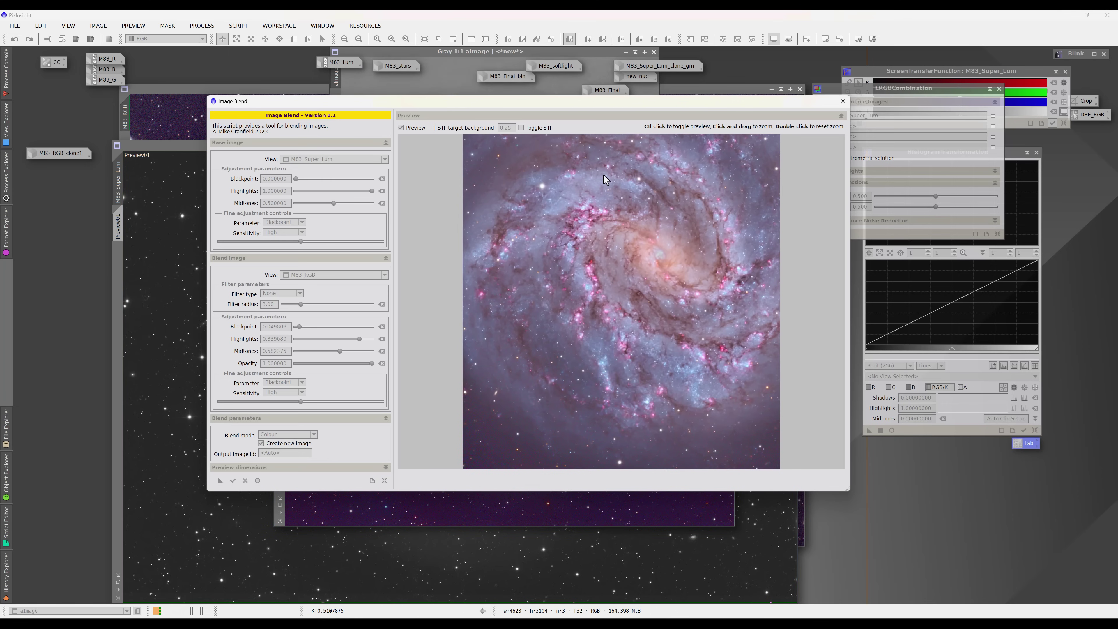
pyautogui.click(843, 103)
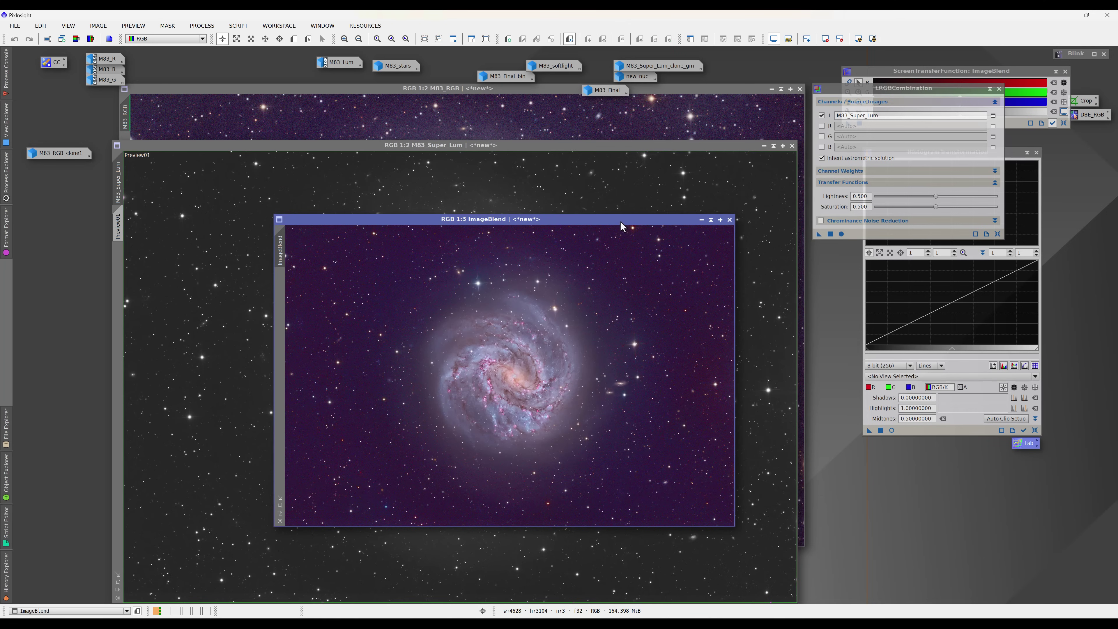
pyautogui.moveTo(609, 220); pyautogui.dragTo(532, 274)
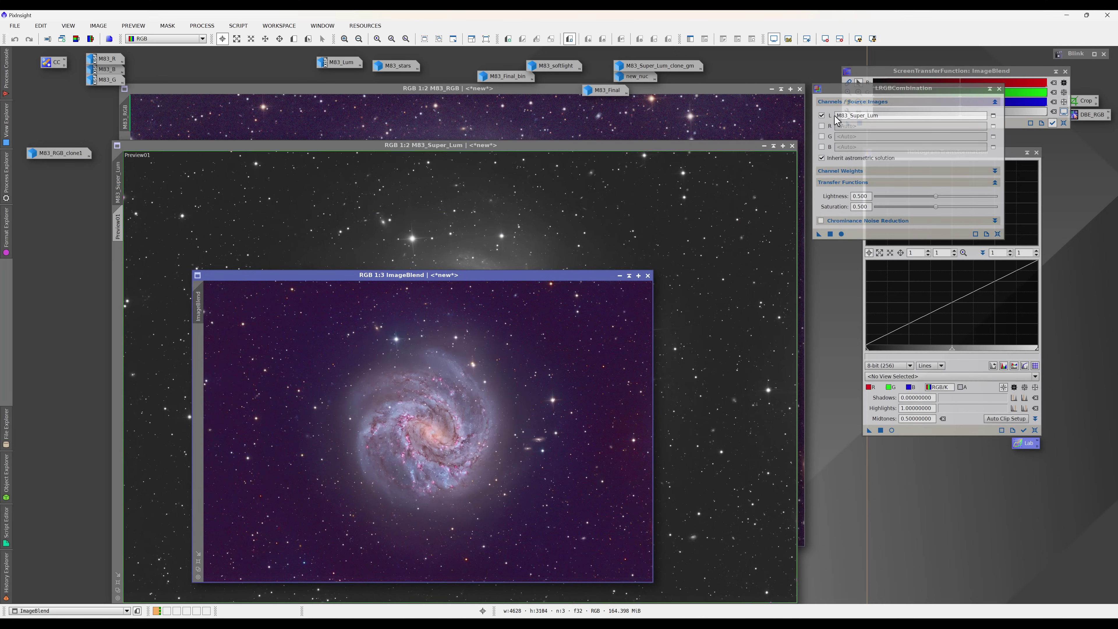
pyautogui.click(907, 73)
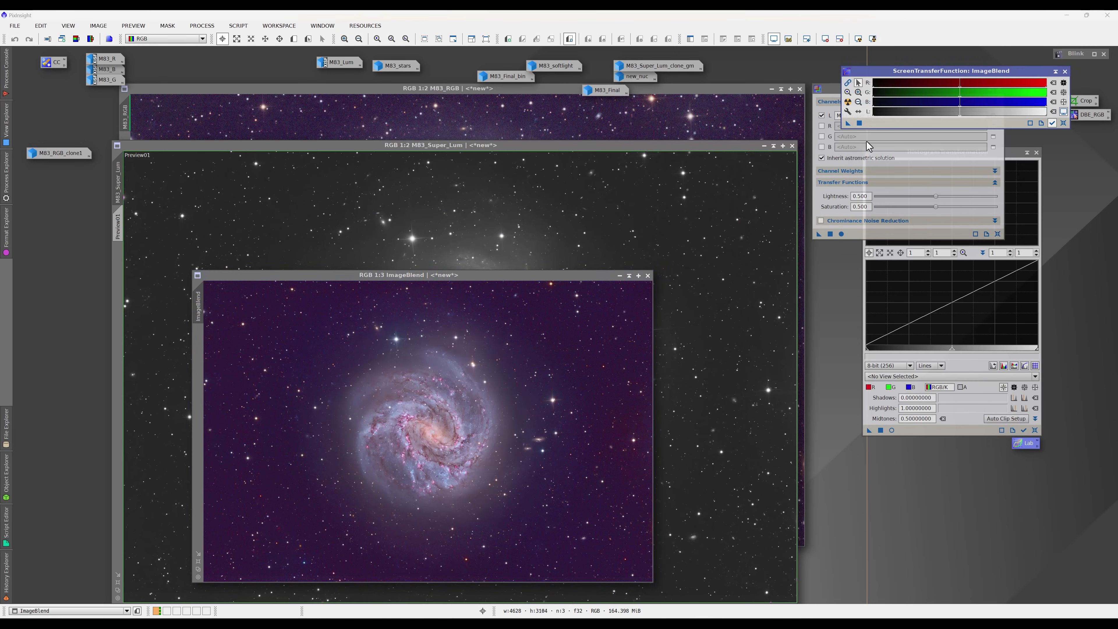
pyautogui.click(596, 145)
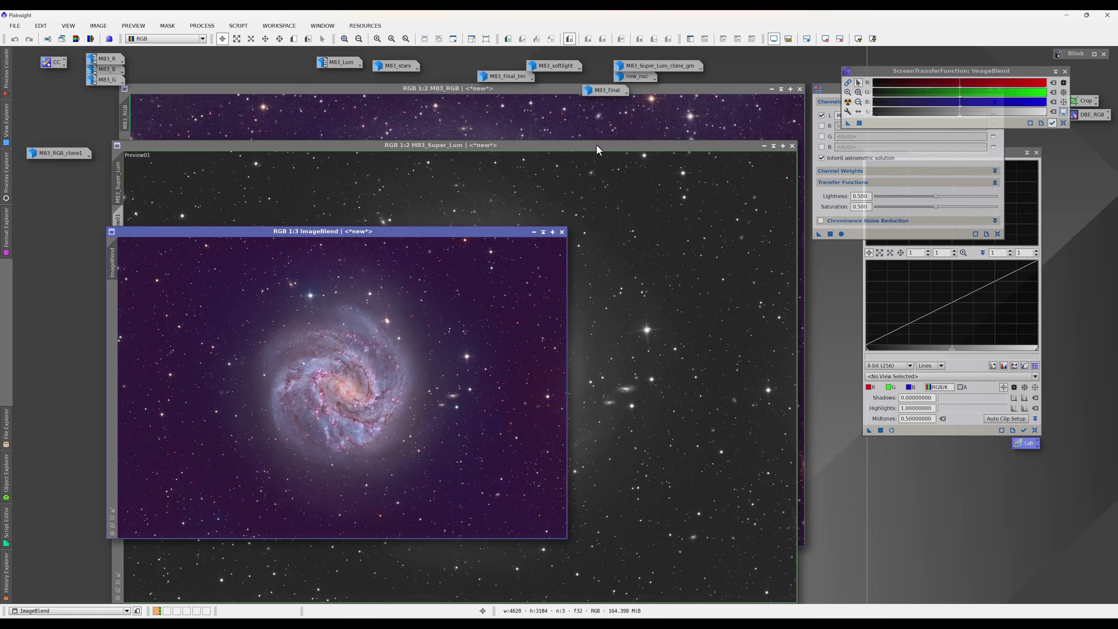
# Step: Attempt to apply LRGBCombination to M83_RGB, then move M83_RGB aside
pyautogui.click(815, 132)
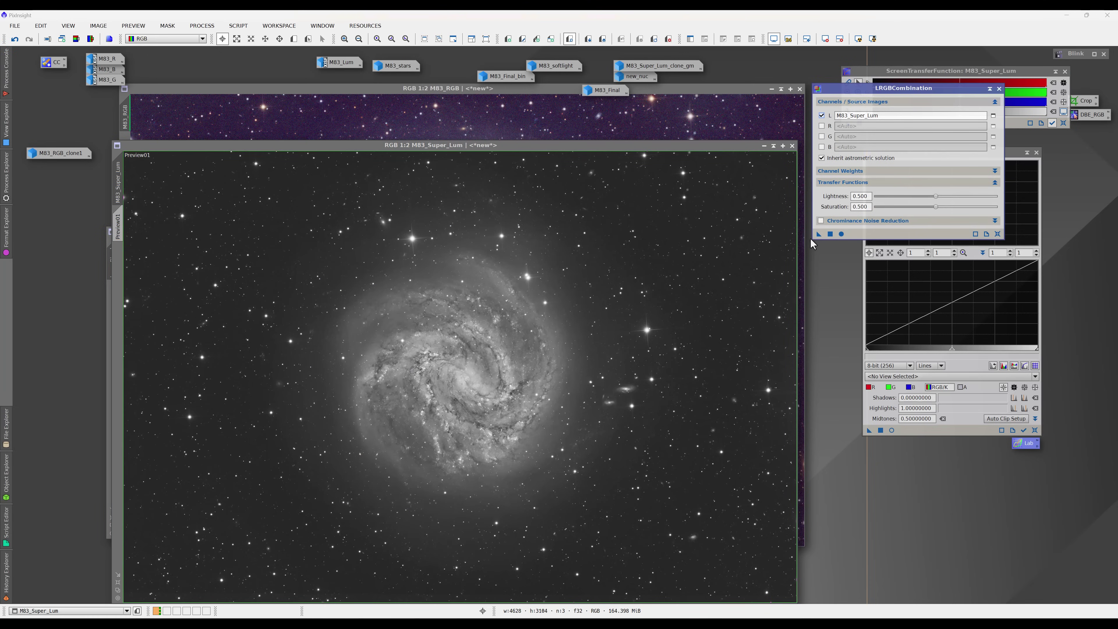
pyautogui.moveTo(817, 235); pyautogui.dragTo(741, 121)
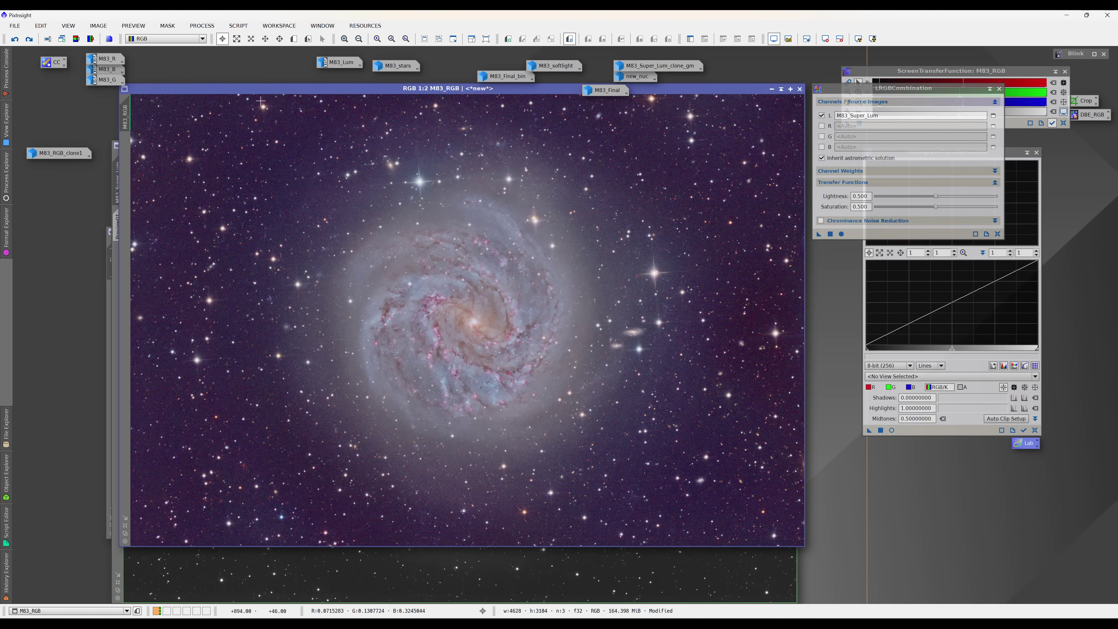
pyautogui.moveTo(342, 91); pyautogui.dragTo(450, 120)
# Step: Undo M83_Super_Lum back to greyscale and reapply LRGBCombination to M83_RGB
pyautogui.click(198, 145)
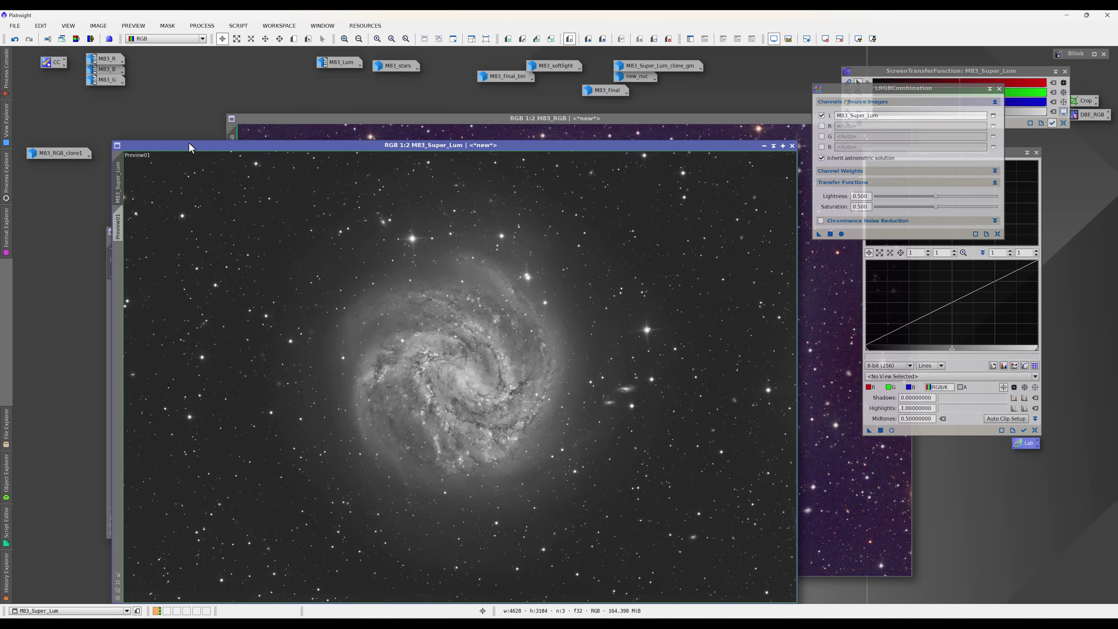
pyautogui.click(15, 39)
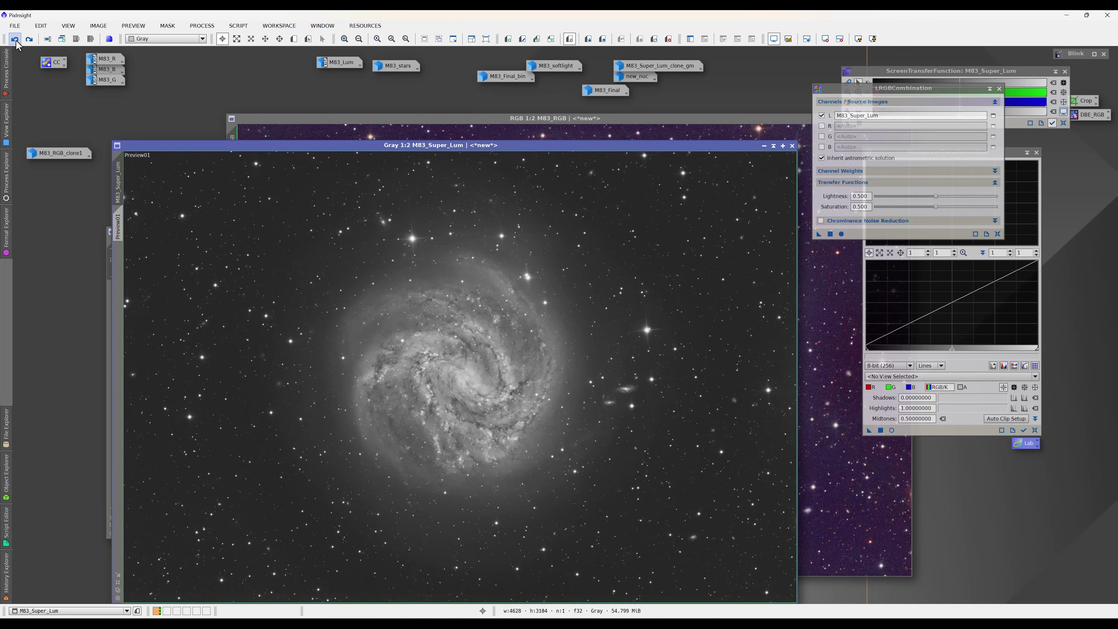
pyautogui.click(823, 242)
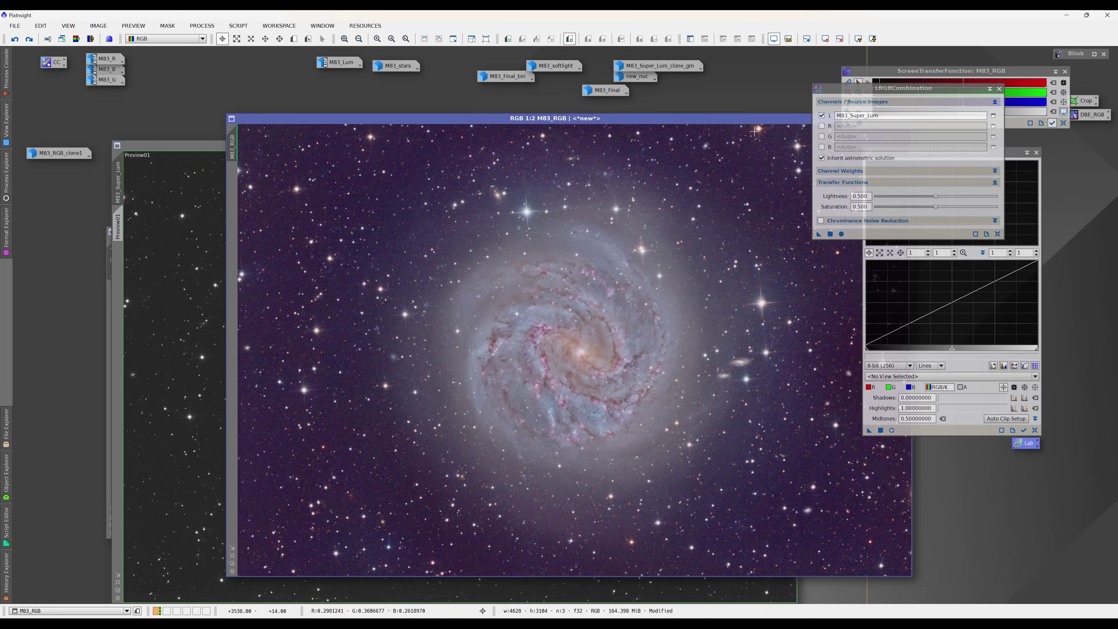
pyautogui.moveTo(819, 234); pyautogui.dragTo(422, 296)
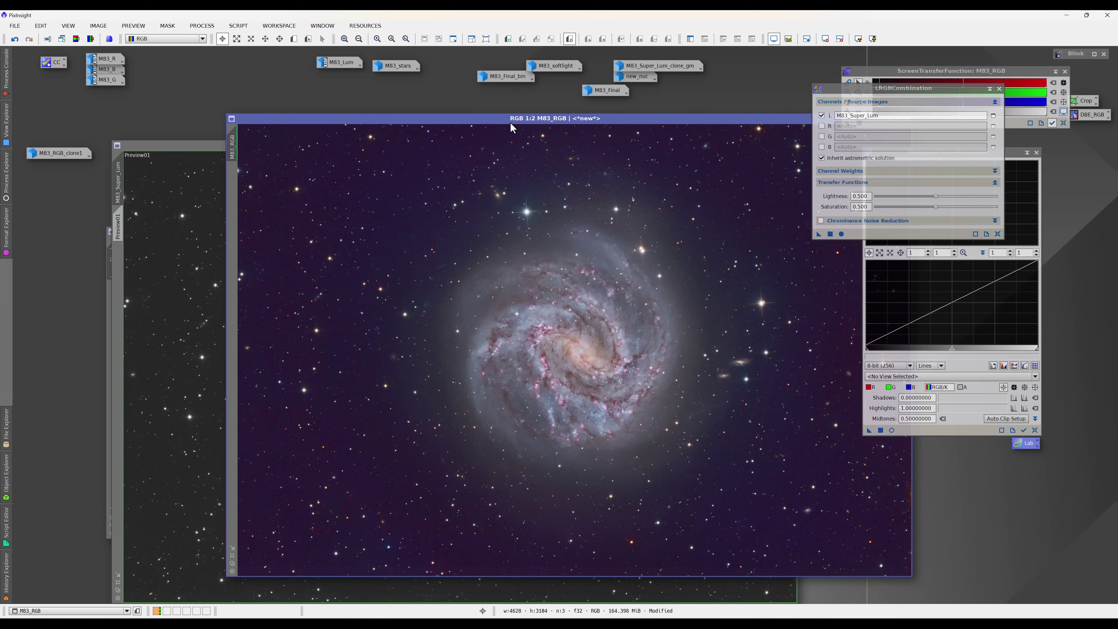
# Step: Enlarge ImageBlend and stack M83_RGB exactly over it, moving M83_Super_Lum out of the way
pyautogui.moveTo(510, 121); pyautogui.dragTo(435, 102)
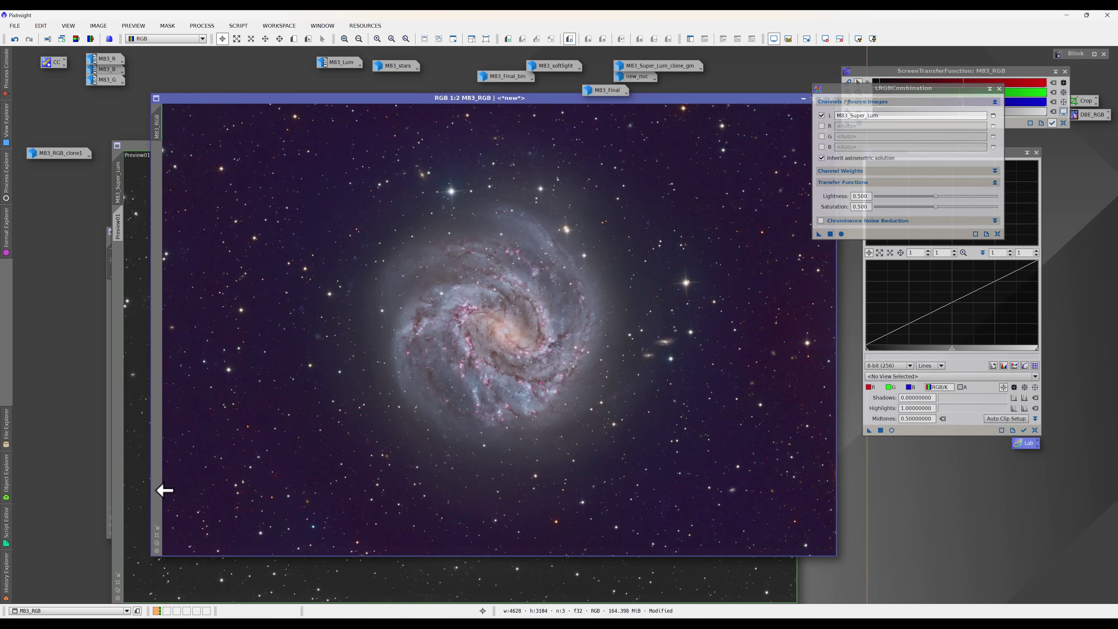
pyautogui.moveTo(141, 149); pyautogui.dragTo(150, 290)
pyautogui.moveTo(124, 233); pyautogui.dragTo(191, 173)
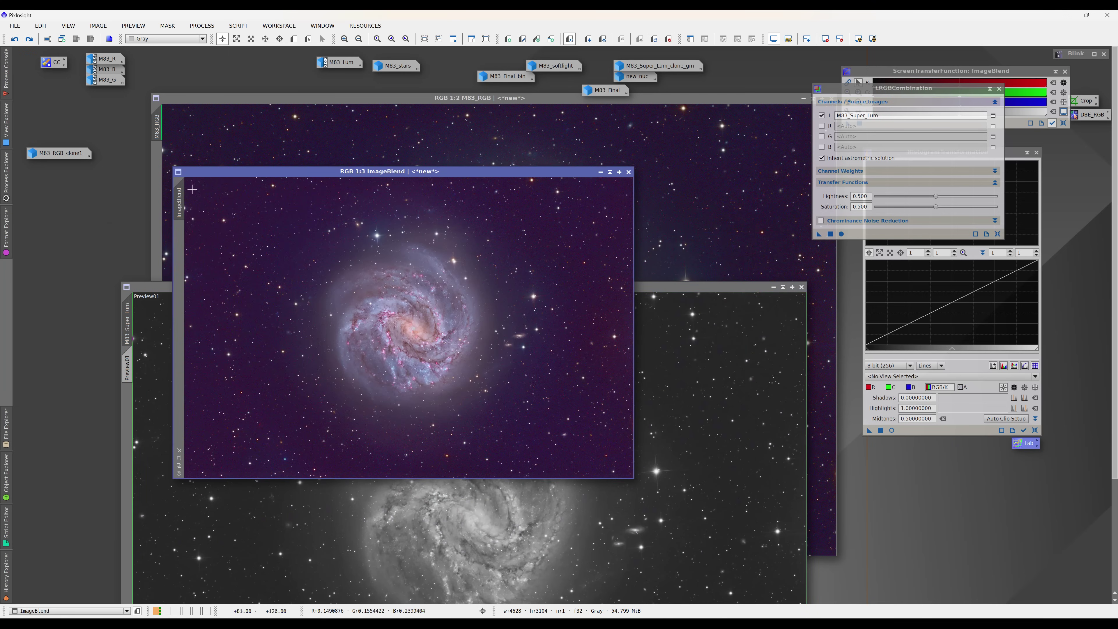
pyautogui.click(179, 458)
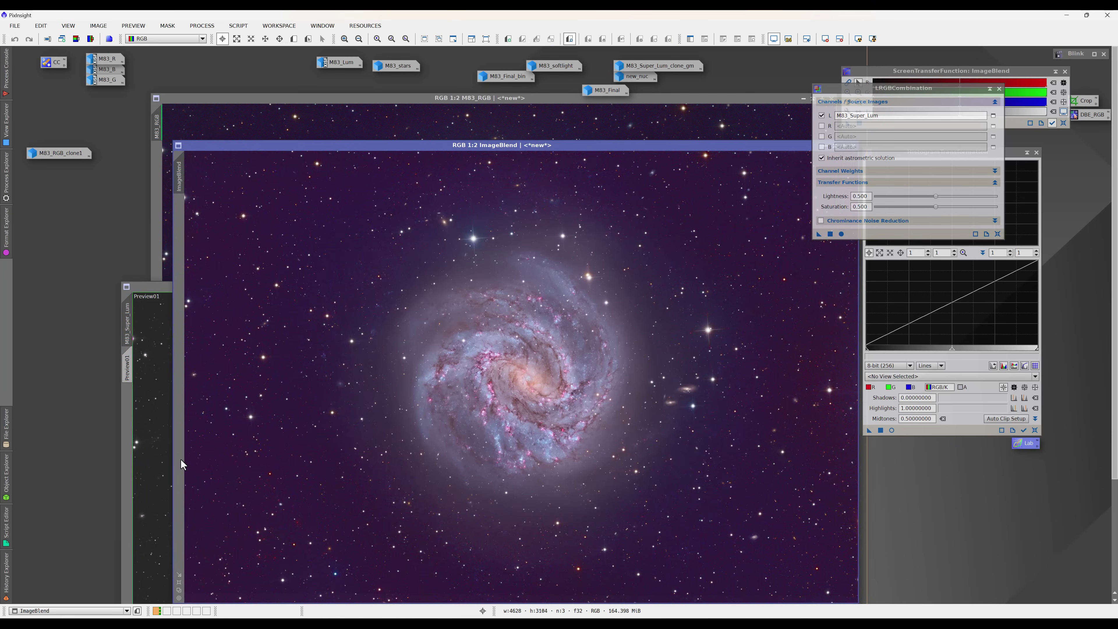
pyautogui.moveTo(329, 100); pyautogui.dragTo(350, 144)
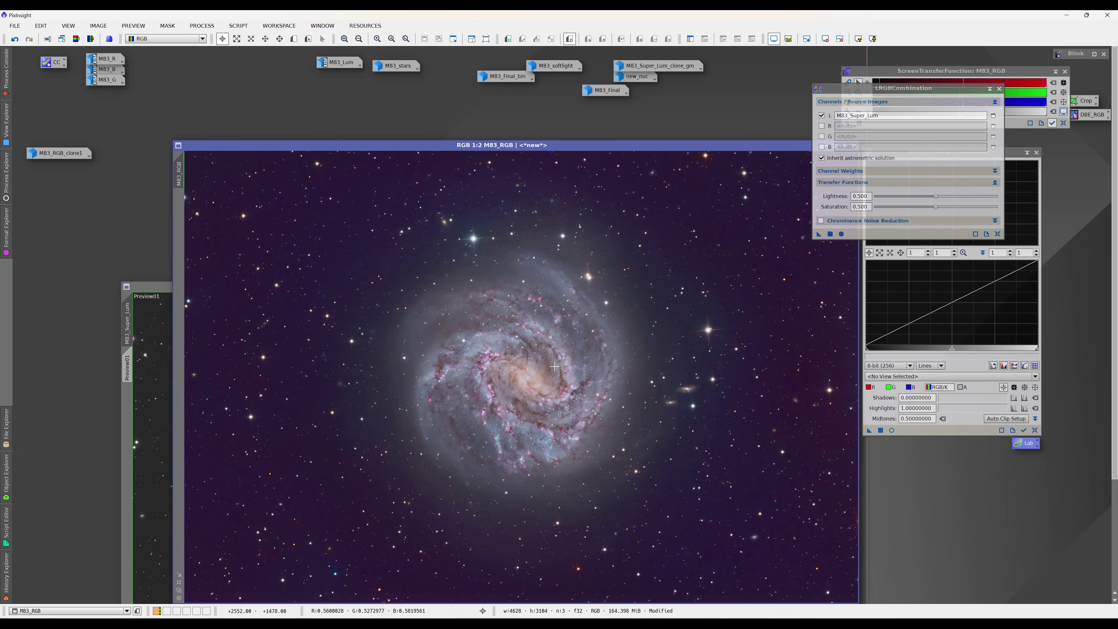
pyautogui.scroll(1, 523, 369)
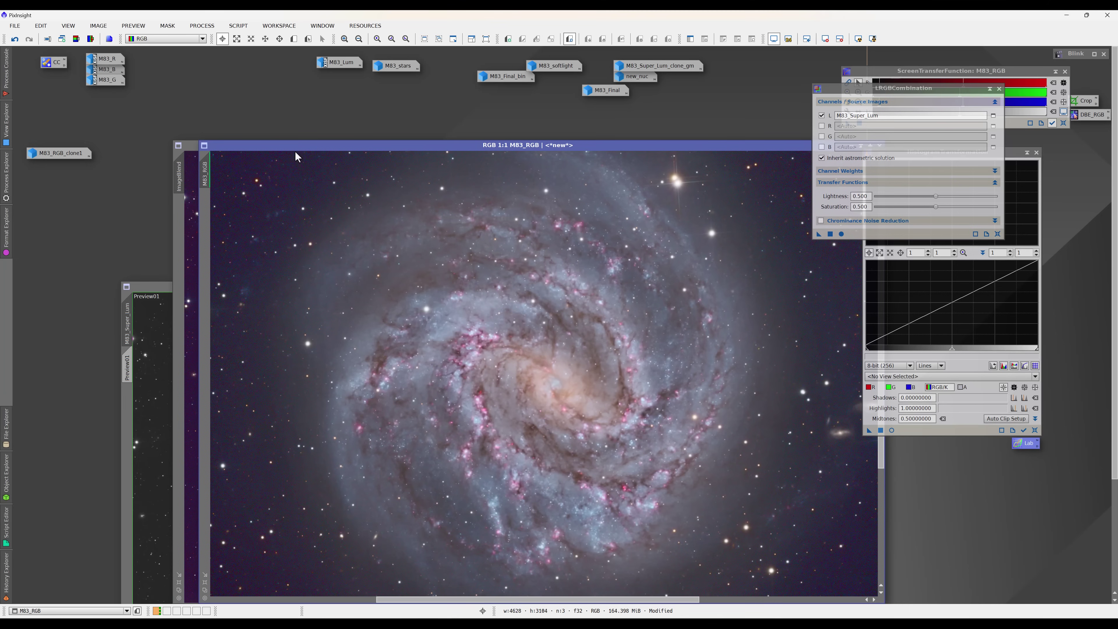
pyautogui.moveTo(268, 147); pyautogui.dragTo(214, 145)
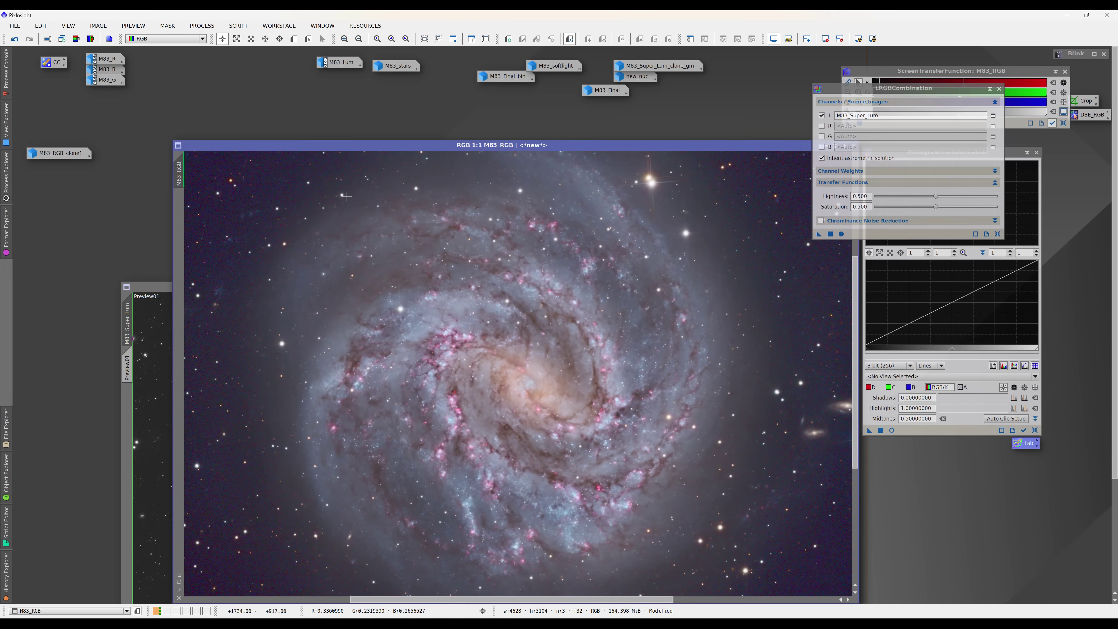
# Step: Toggle between the ImageBlend and LRGB-combined M83_RGB views with Ctrl+Tab, ending on ImageBlend
pyautogui.hotkey('ctrl', 'Tab')
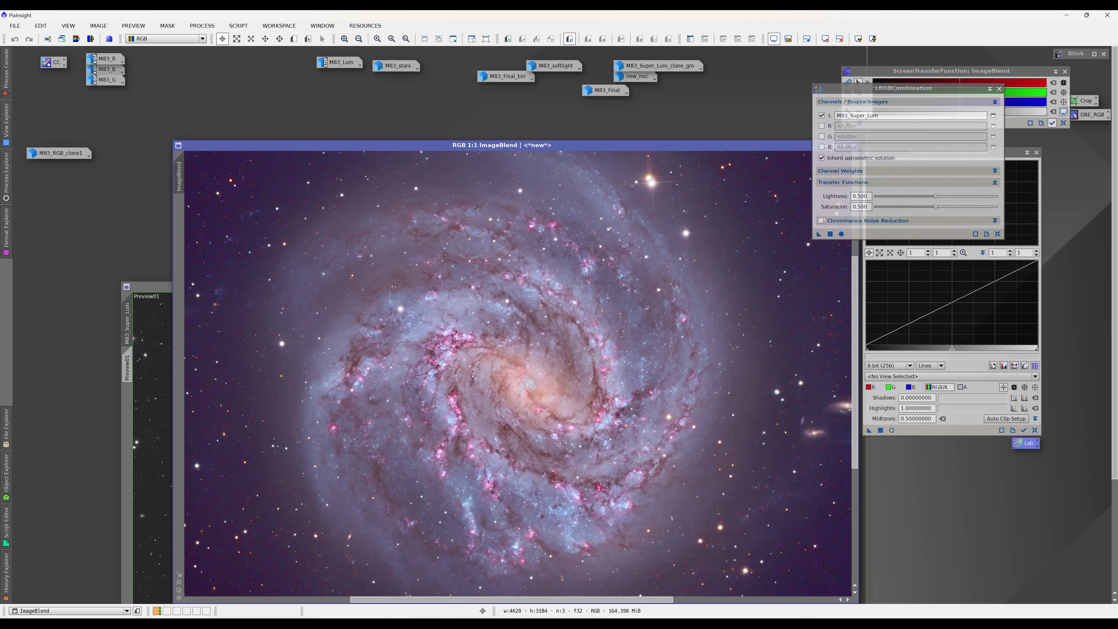
pyautogui.hotkey('ctrl', 'Tab')
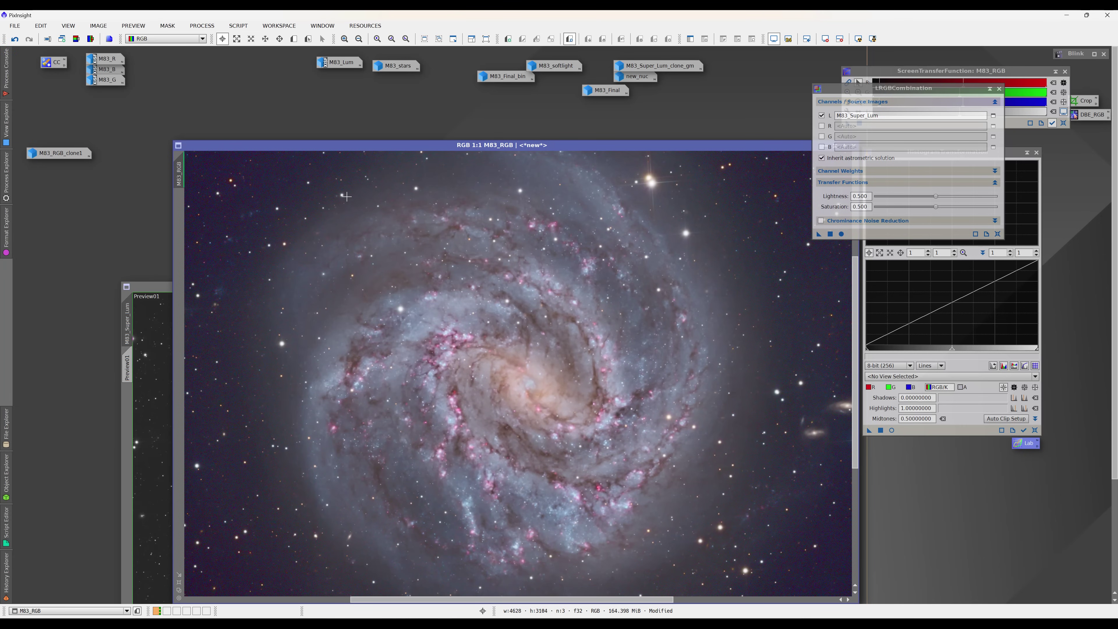
pyautogui.hotkey('ctrl', 'Tab')
pyautogui.hotkey('ctrl', 'Tab')
pyautogui.hotkey('ctrl', 'Tab')
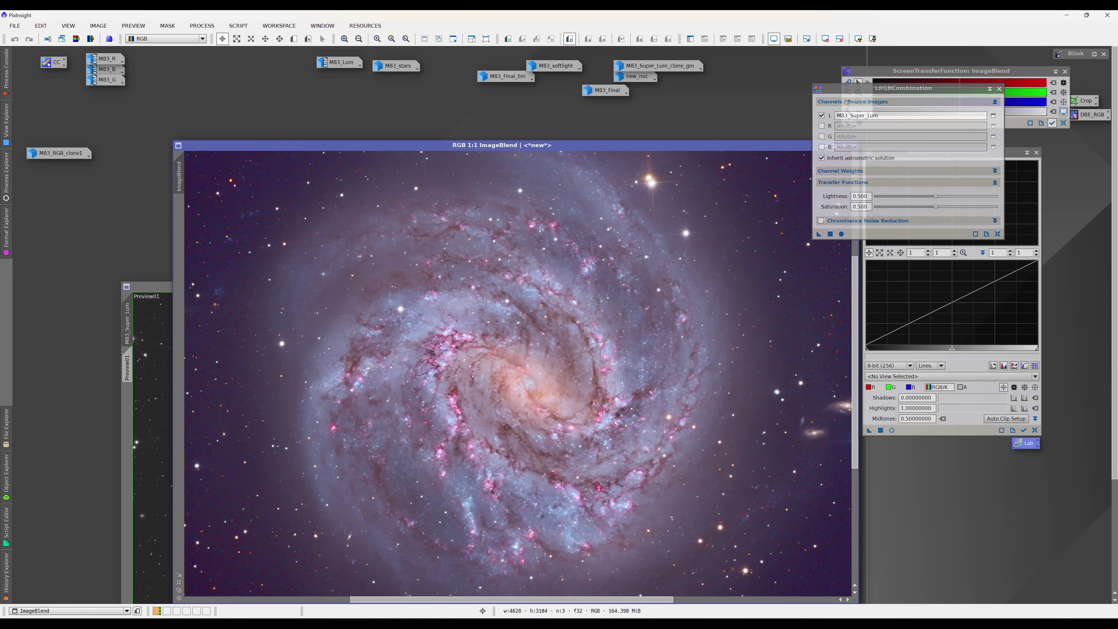
pyautogui.hotkey('ctrl', 'Tab')
pyautogui.hotkey('ctrl', 'Tab')
pyautogui.moveTo(901, 90); pyautogui.dragTo(803, 89)
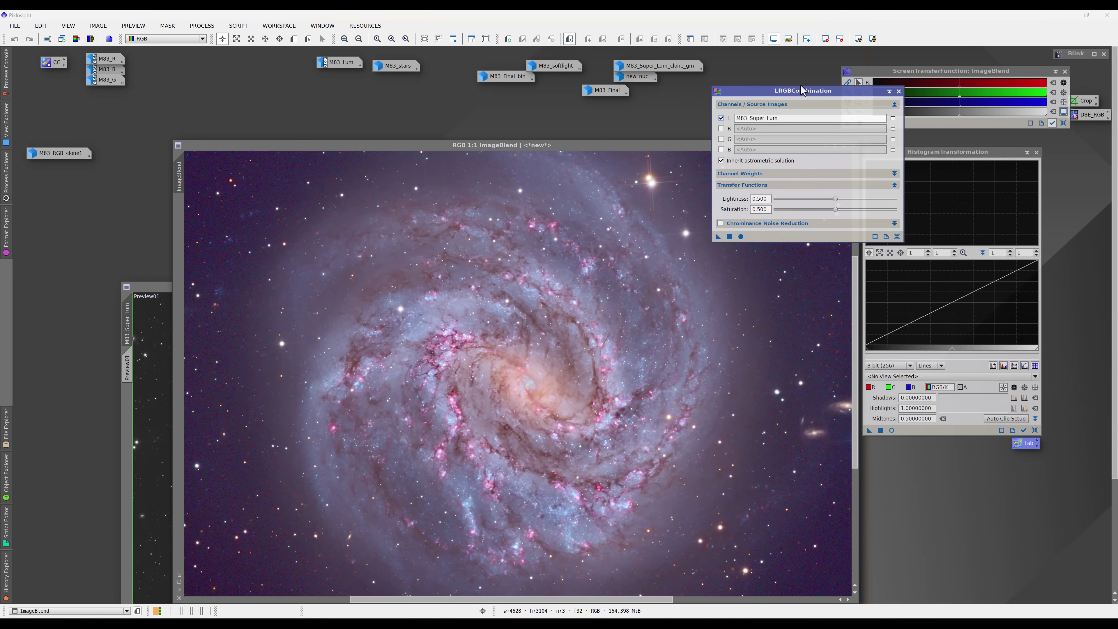